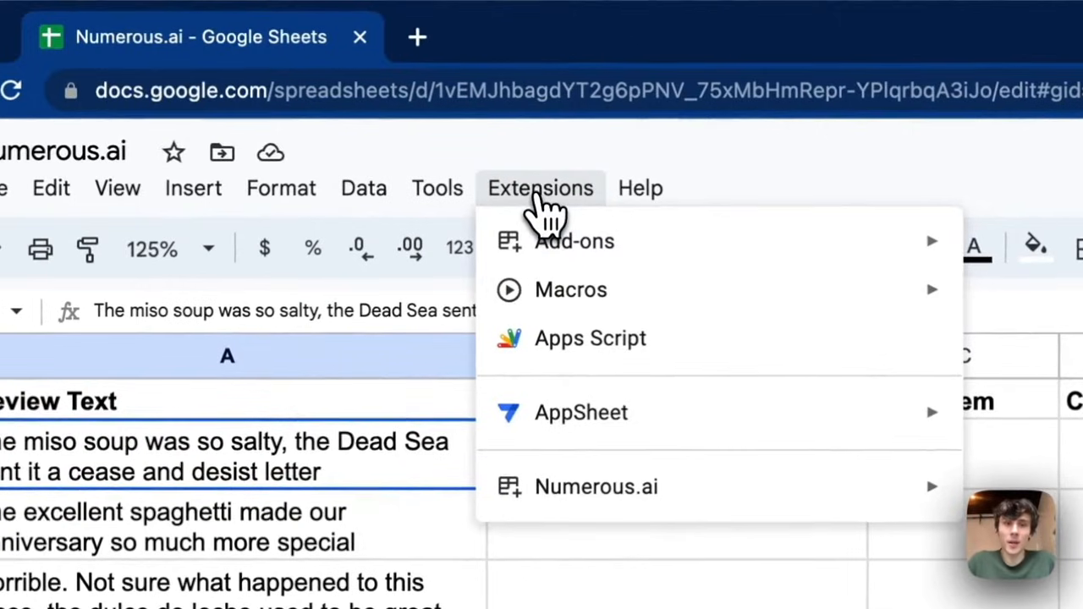
# - Show the Numerous.ai extension's sidebar in the spreadsheet
pyautogui.moveTo(582, 241)
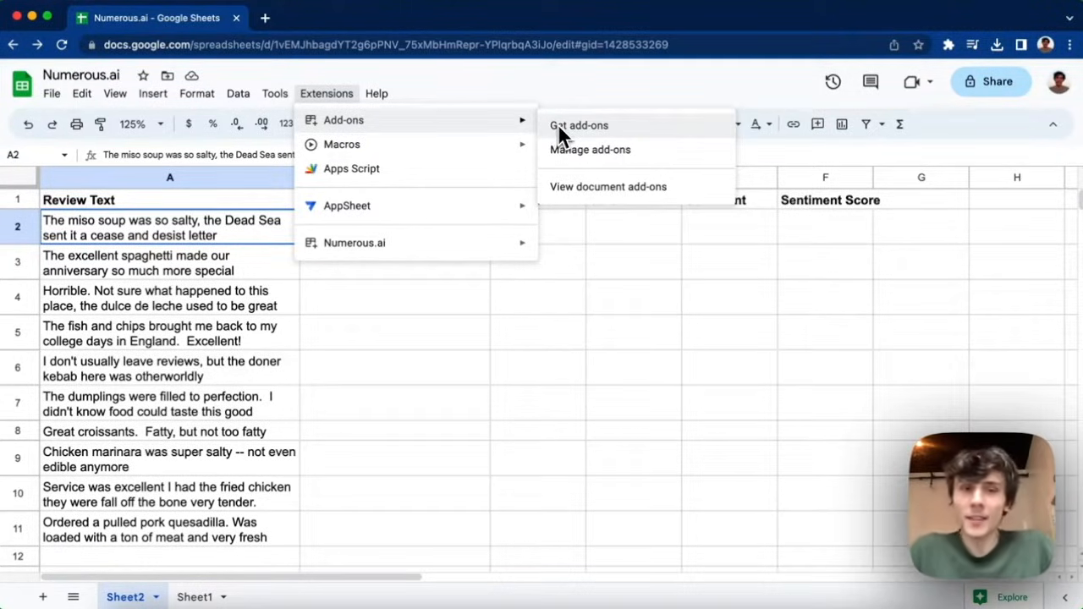
pyautogui.moveTo(455, 254)
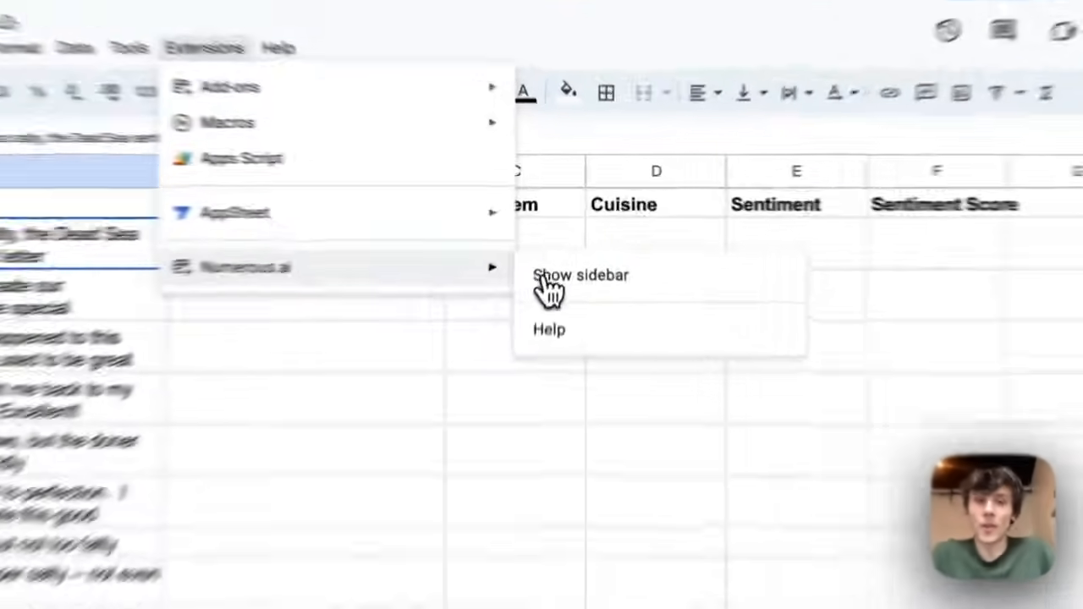
pyautogui.click(582, 248)
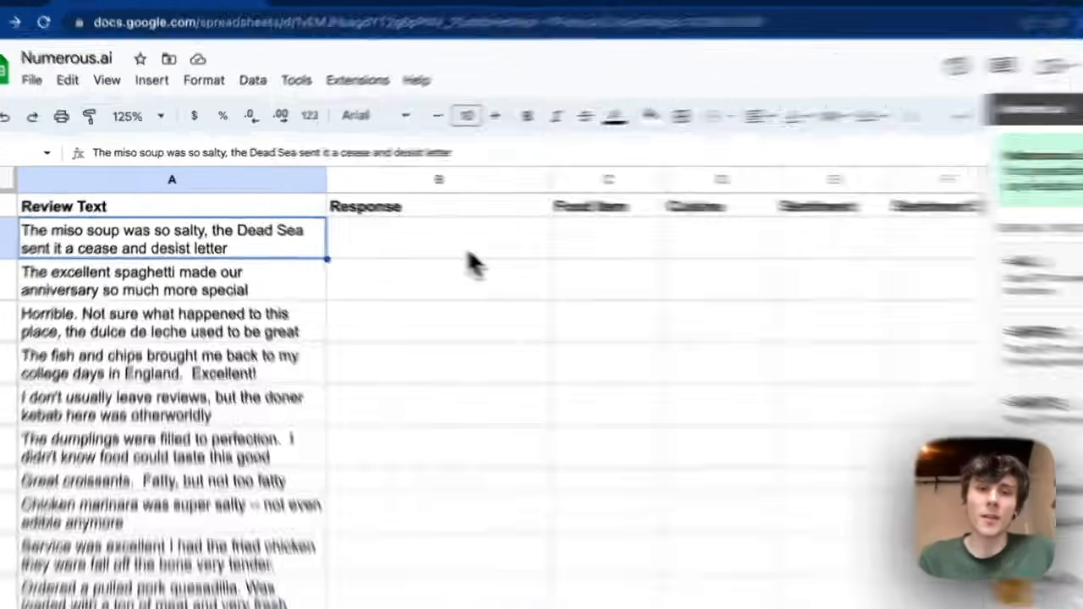
# - Begin an =AI formula in cell B2 and open the reference page for the =AI function
pyautogui.click(385, 255)
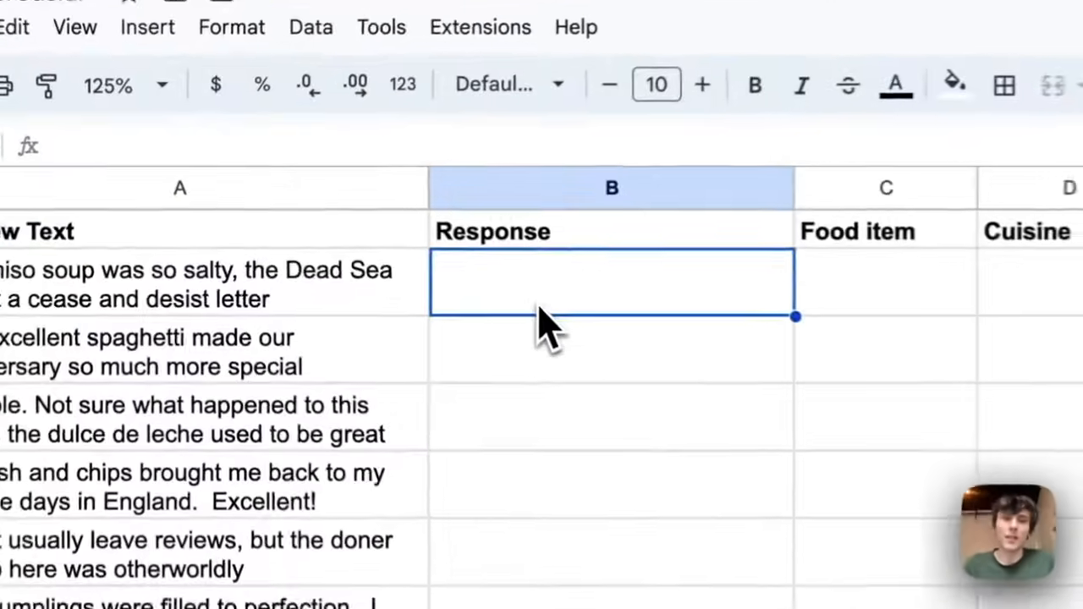
pyautogui.doubleClick(534, 311)
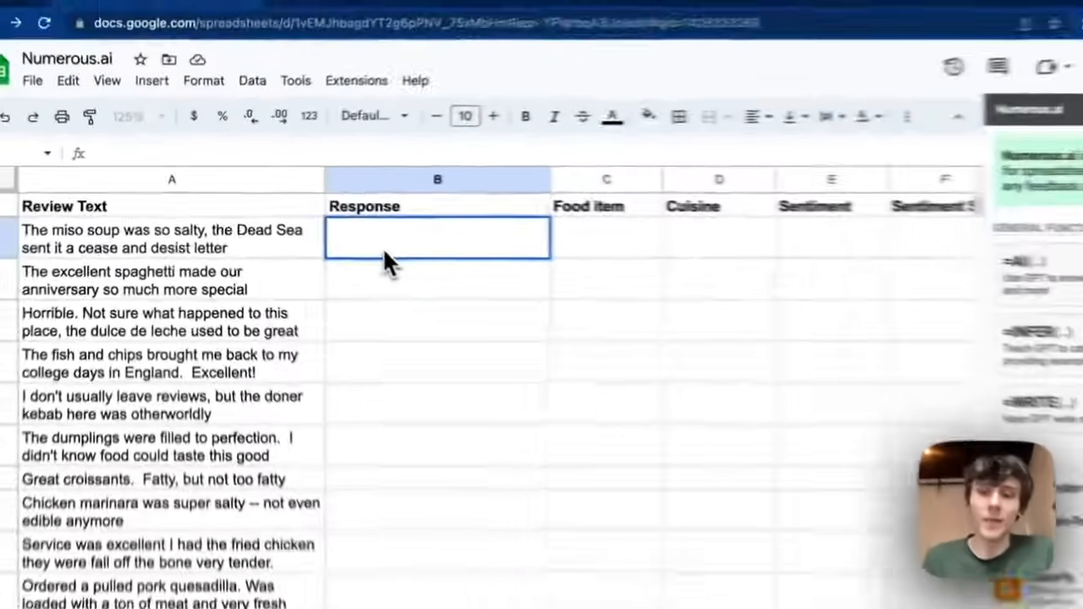
pyautogui.write('=AI')
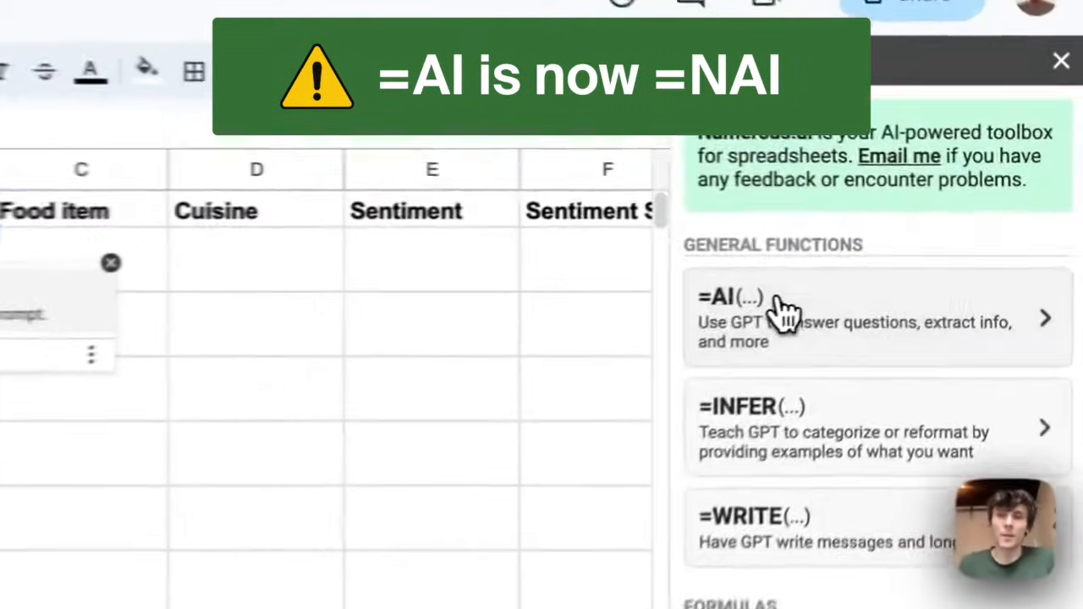
pyautogui.click(896, 248)
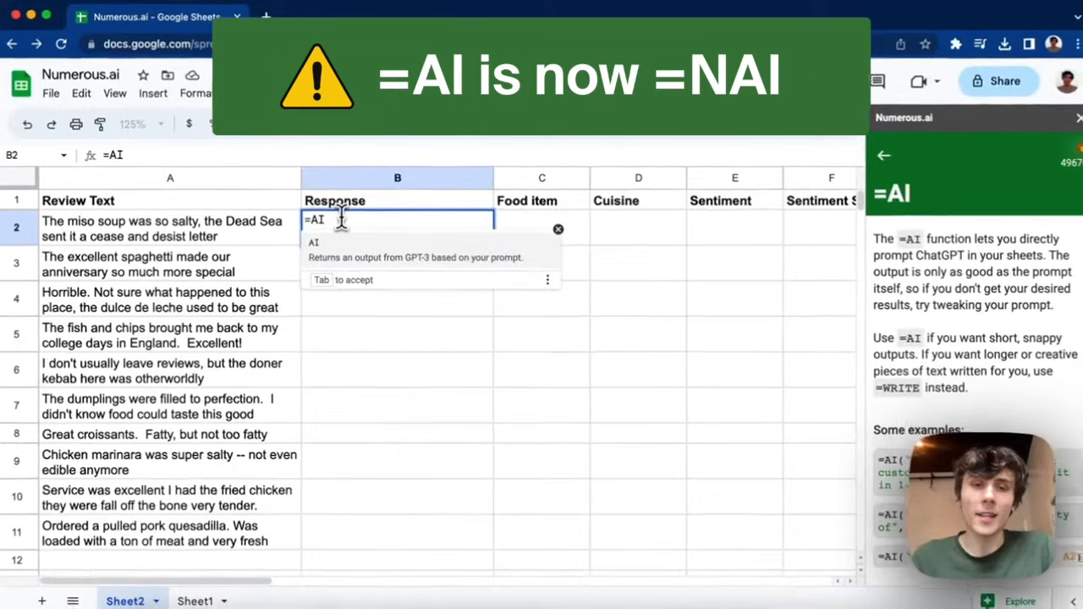
# - Complete the B2 formula as =AI("Write me a reply to this restaurant review, from the restaurant to the customer", A2)
pyautogui.write('(')
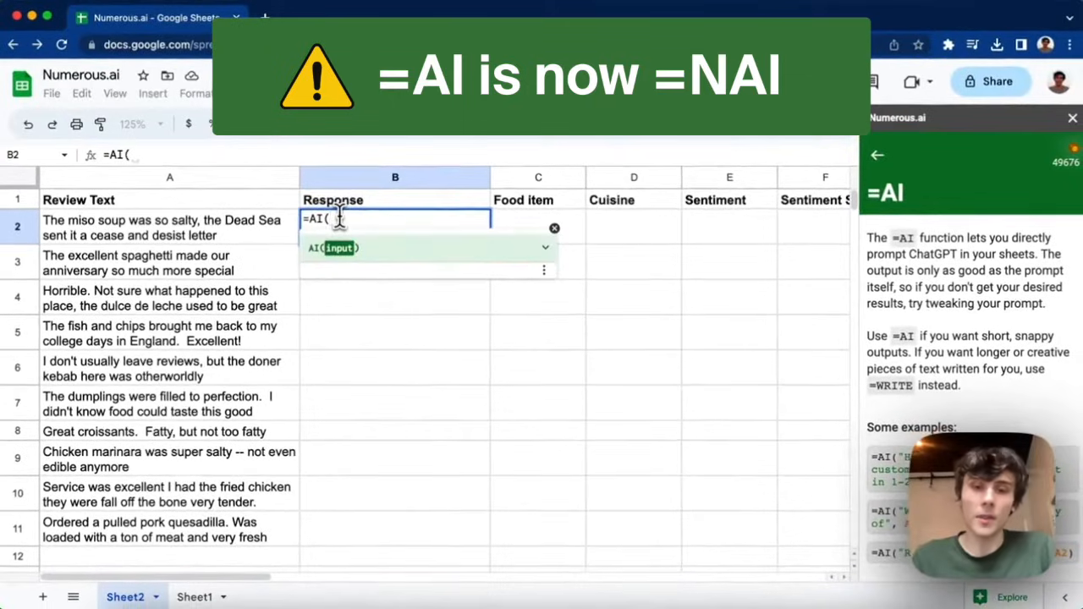
pyautogui.write('"')
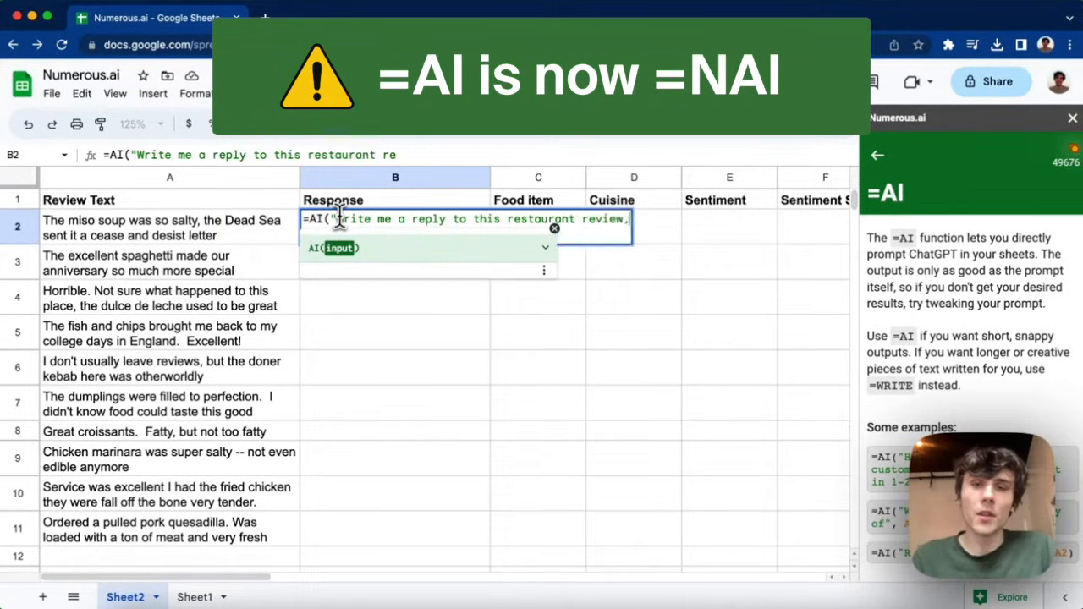
pyautogui.write('from the restaurant')
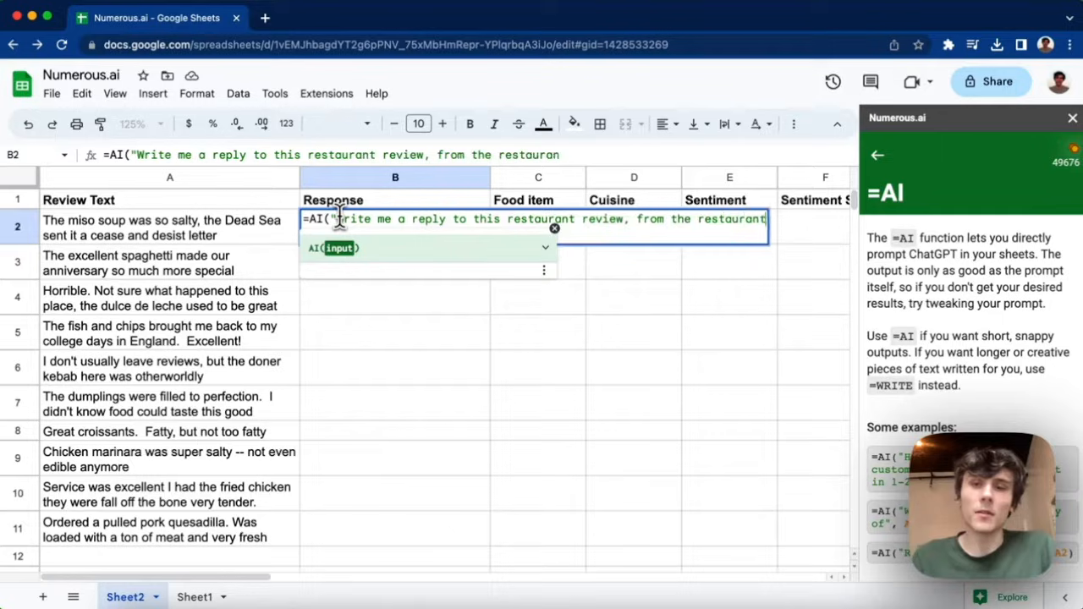
pyautogui.write(' to the cu')
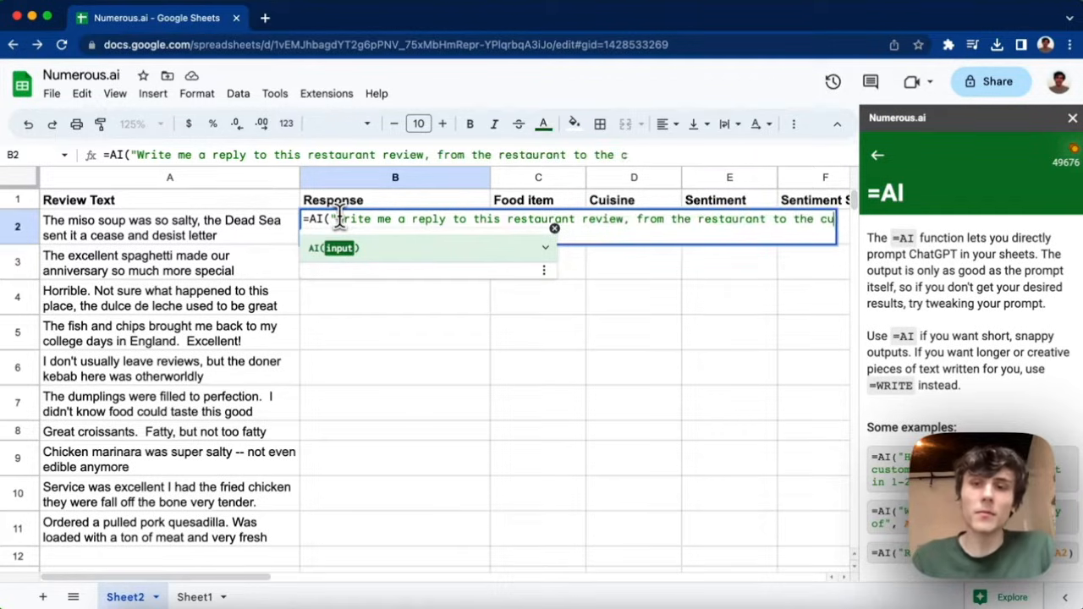
pyautogui.write('st')
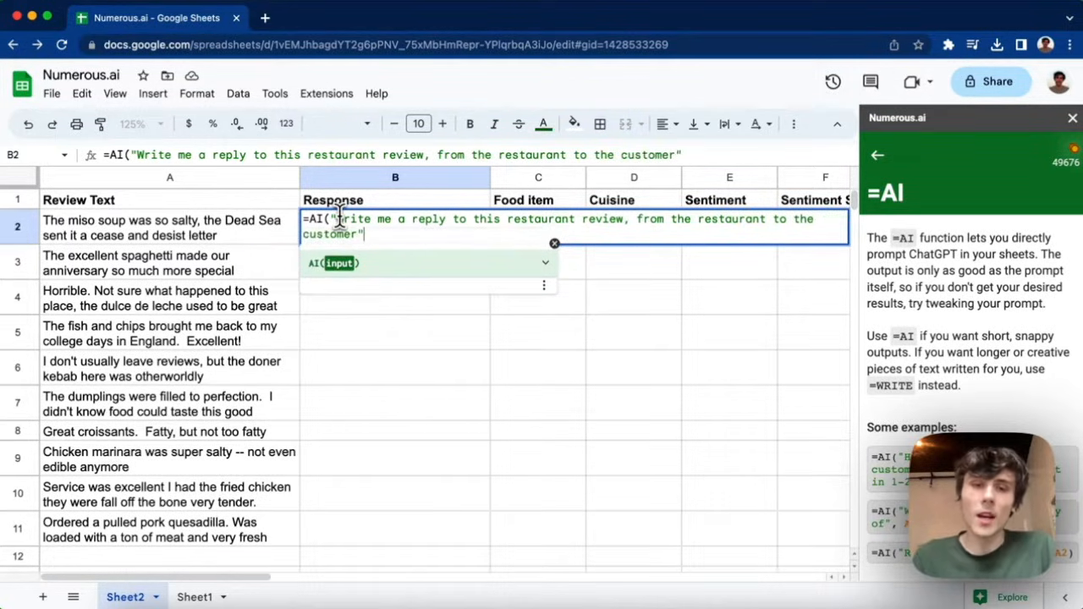
pyautogui.write('omer"')
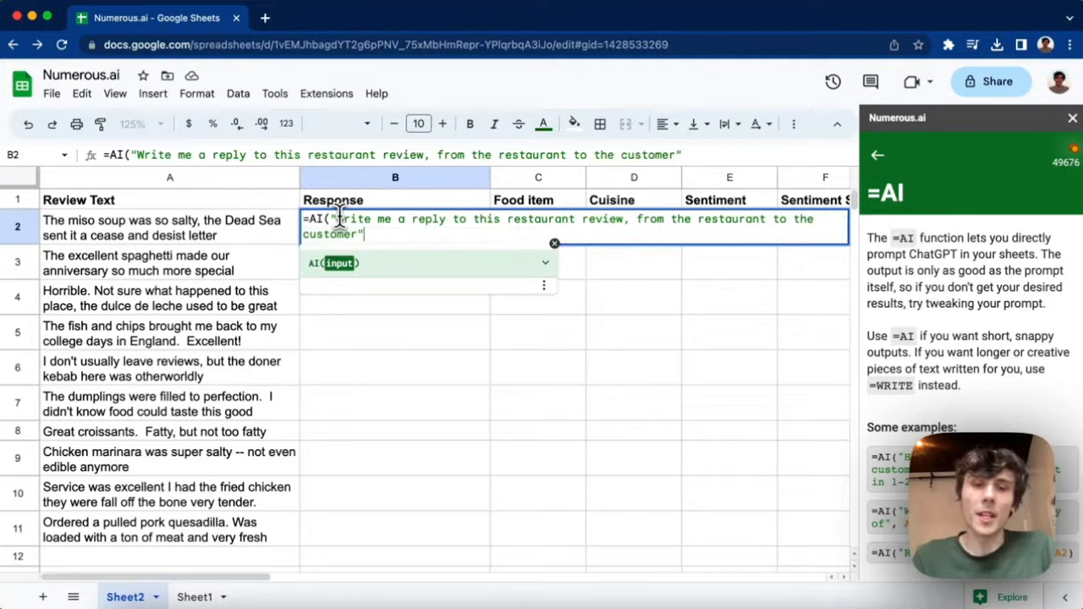
pyautogui.write(',')
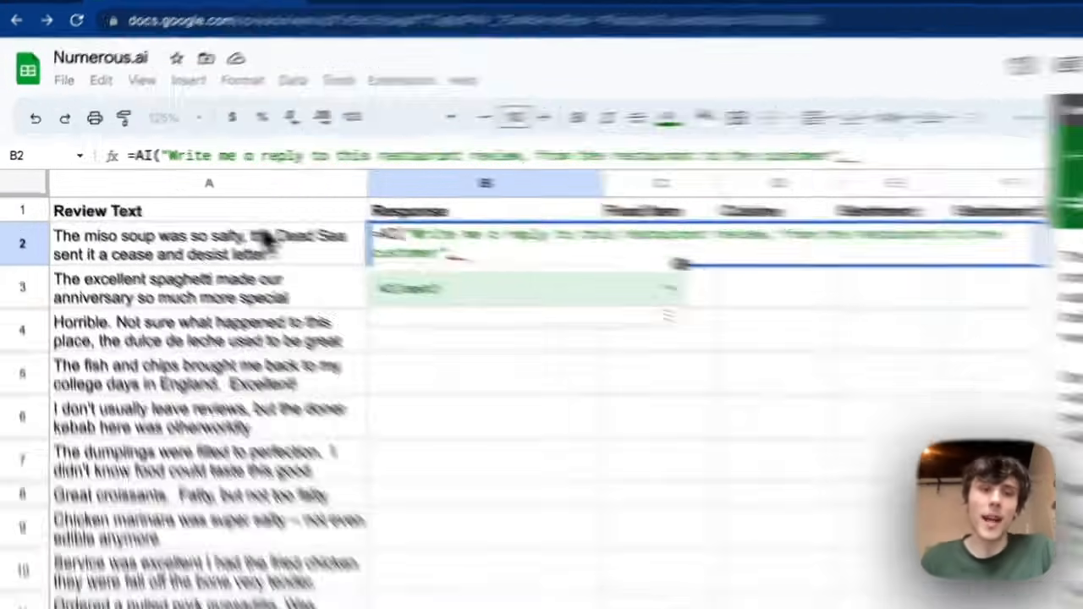
pyautogui.click(157, 237)
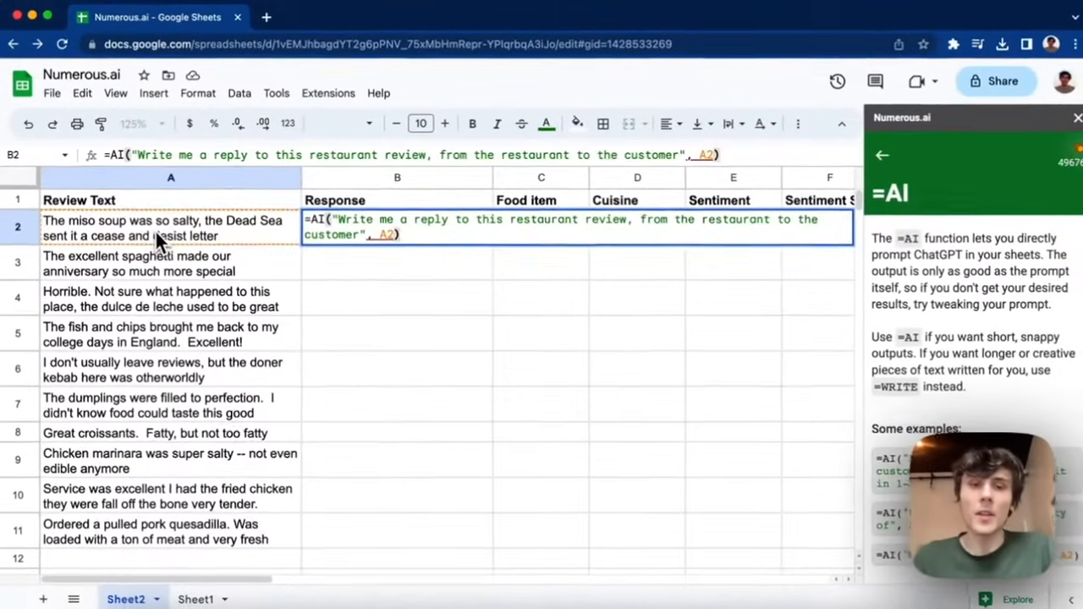
pyautogui.press('Return')
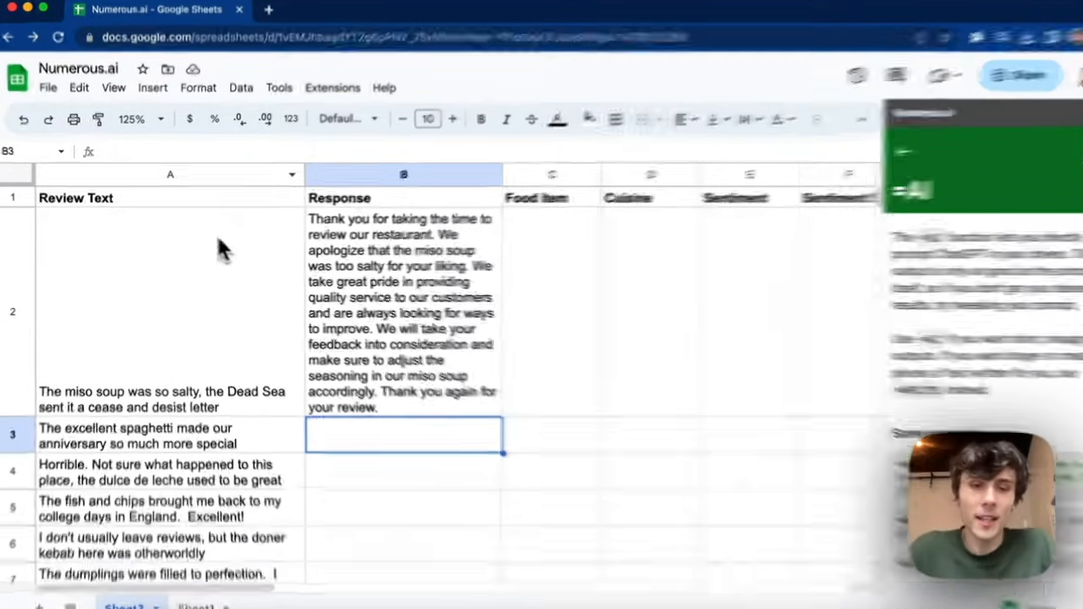
# - Fill the reply formula in B2 down the Response column through B11
pyautogui.click(348, 293)
pyautogui.scroll(-2, 758, 398)
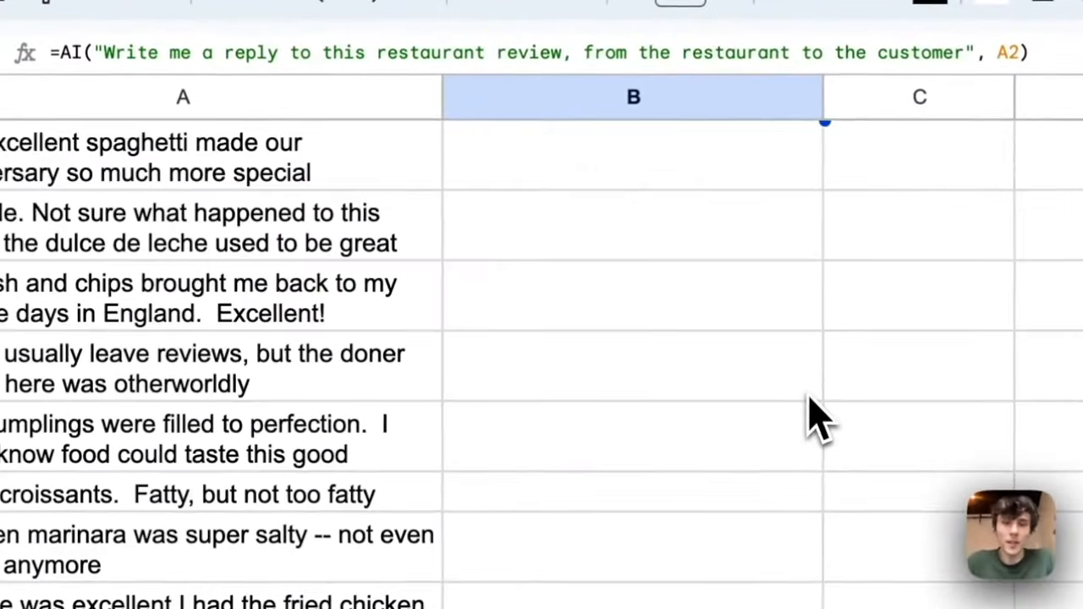
pyautogui.scroll(1, 827, 398)
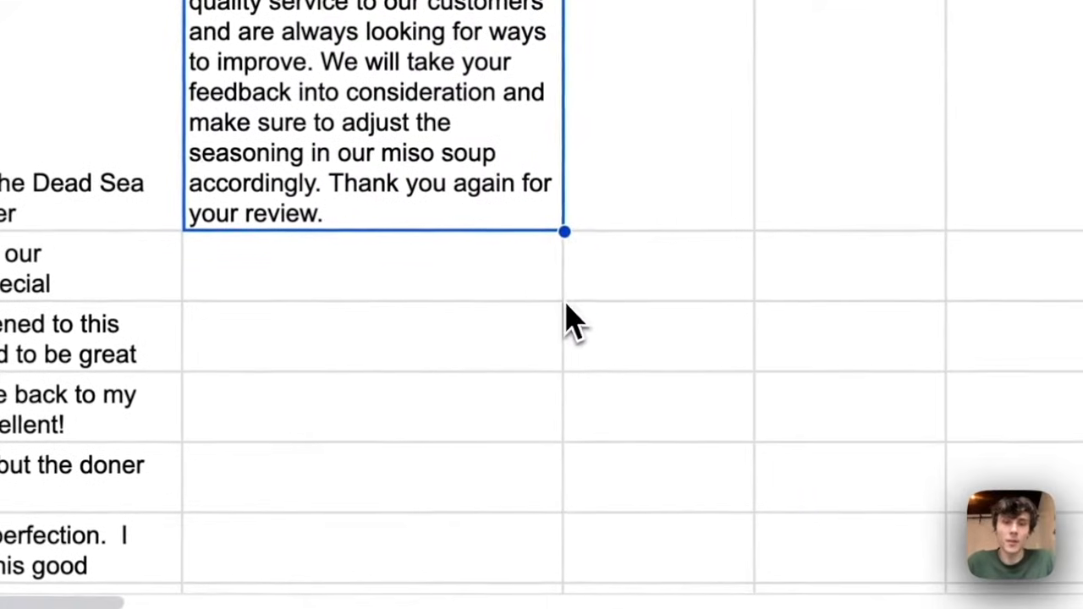
pyautogui.moveTo(566, 233); pyautogui.dragTo(520, 404)
pyautogui.scroll(5, 687, 152)
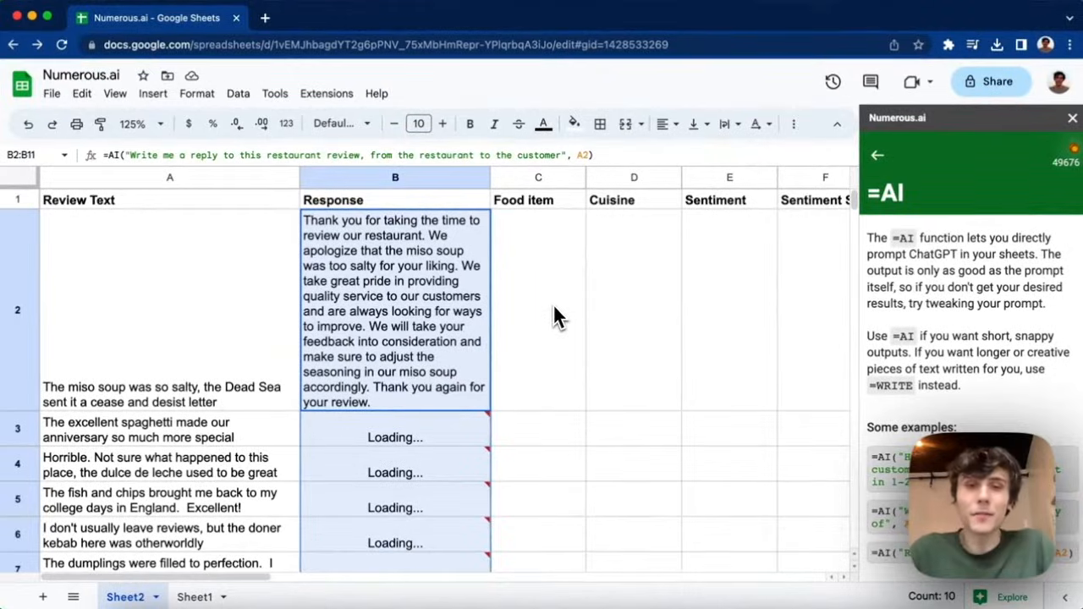
# - Make C2 under Food item the target cell and open the Numerous.ai Extract tool
pyautogui.click(553, 303)
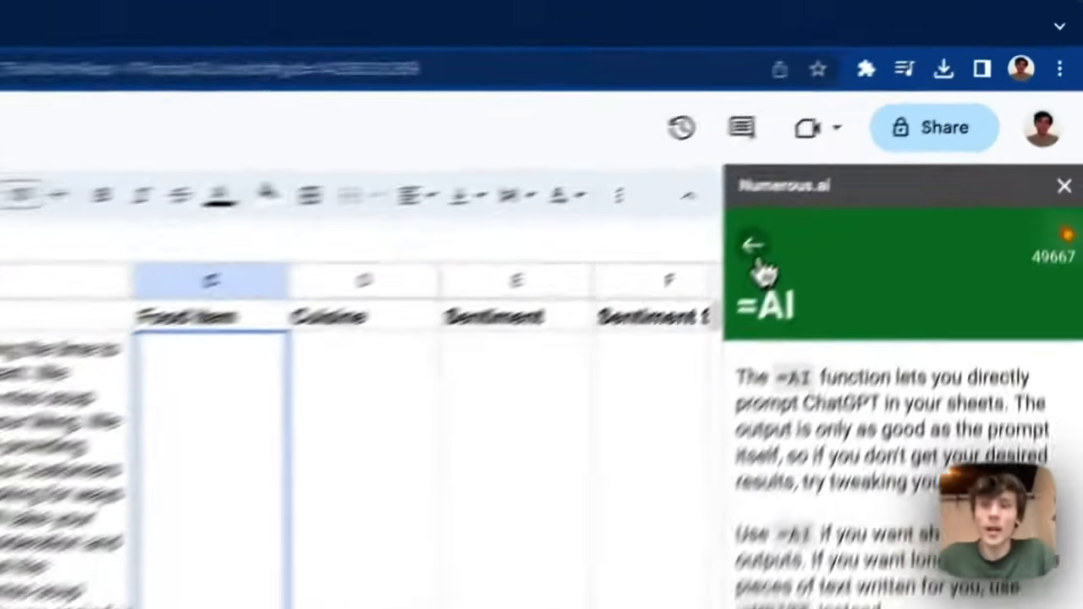
pyautogui.click(879, 157)
pyautogui.scroll(-2, 912, 296)
pyautogui.scroll(-2, 859, 440)
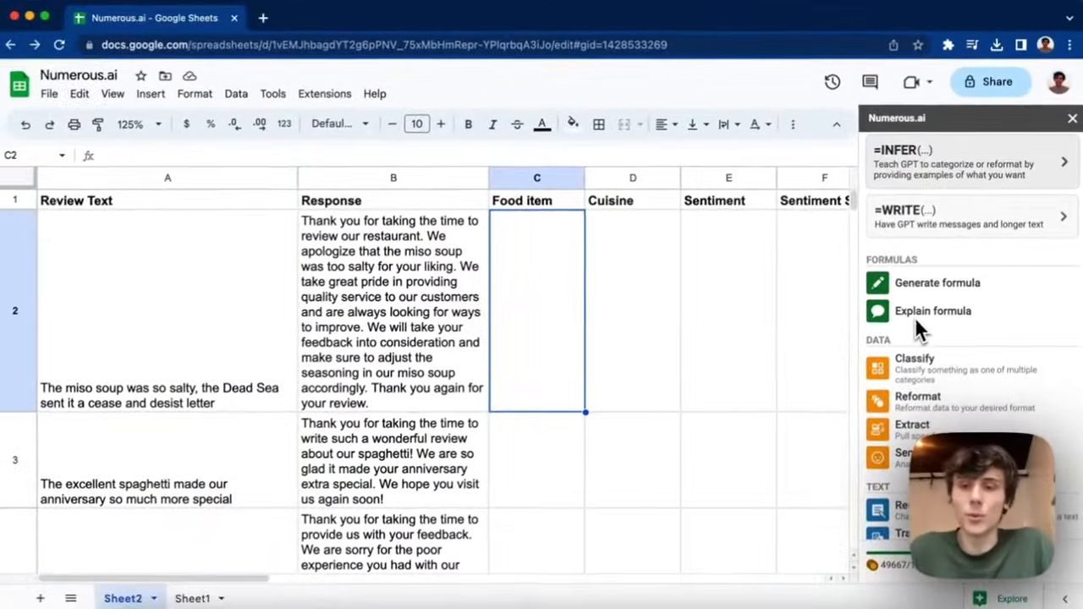
pyautogui.scroll(-1, 915, 316)
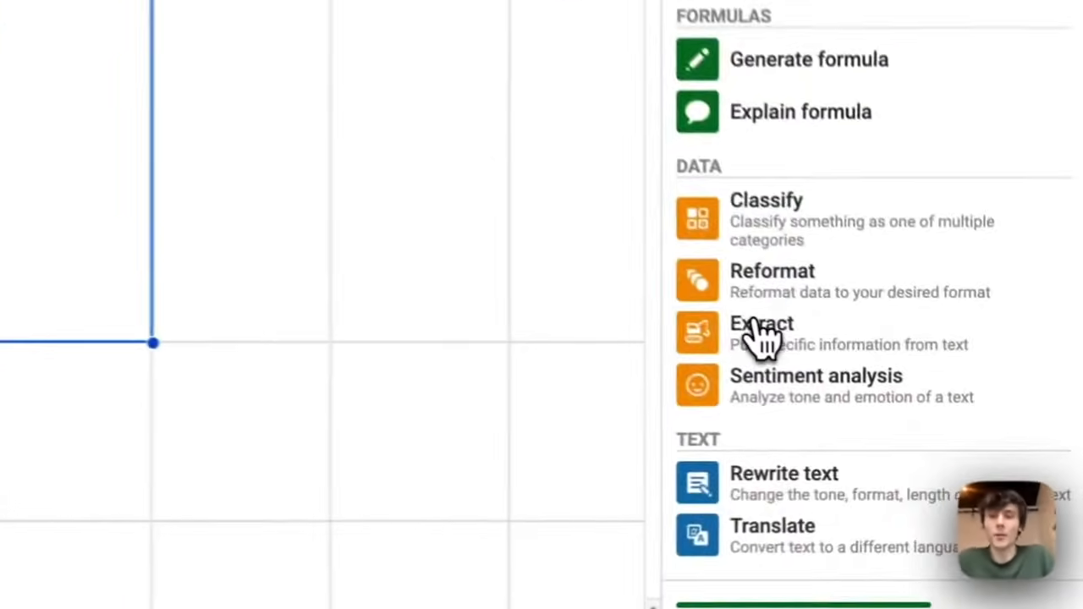
pyautogui.click(907, 400)
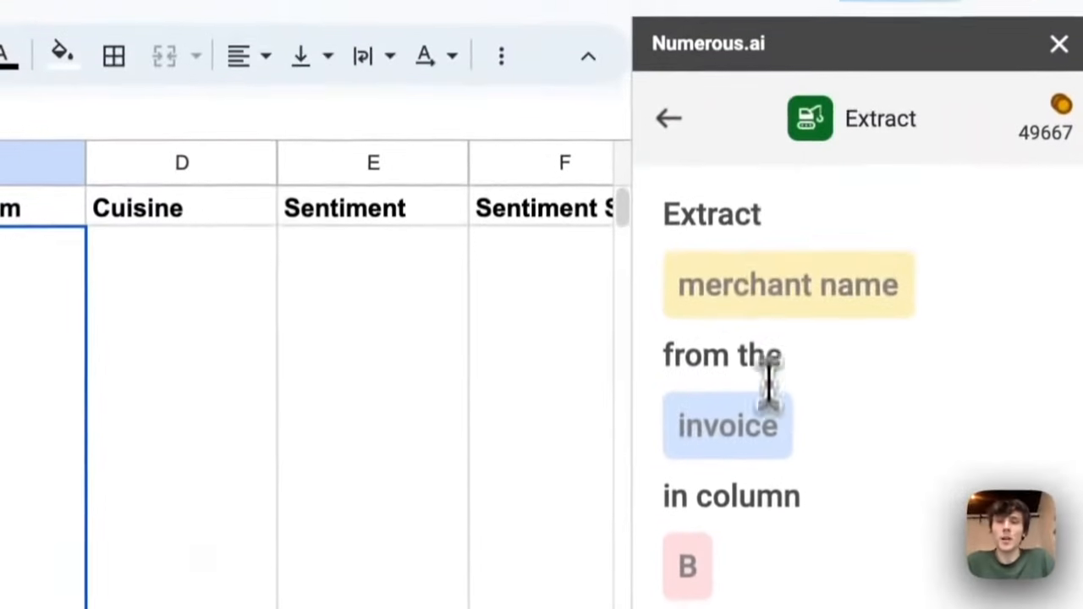
# - Set the extraction to "food item" from the "restaurant review" in column A and place it in C2
pyautogui.click(767, 290)
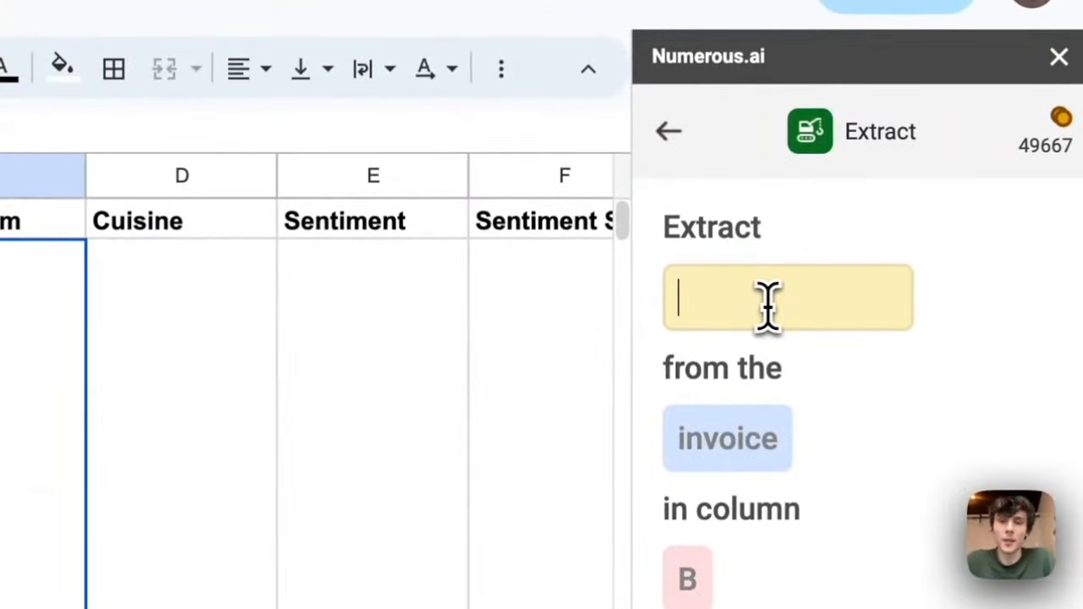
pyautogui.write('food item')
pyautogui.press('Tab')
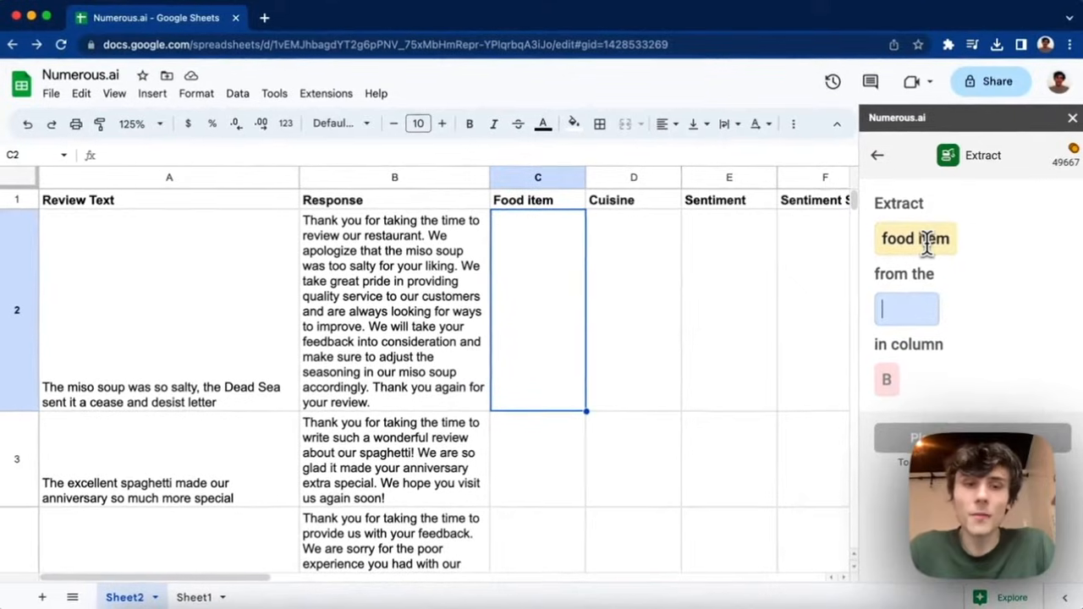
pyautogui.write('restaurant review')
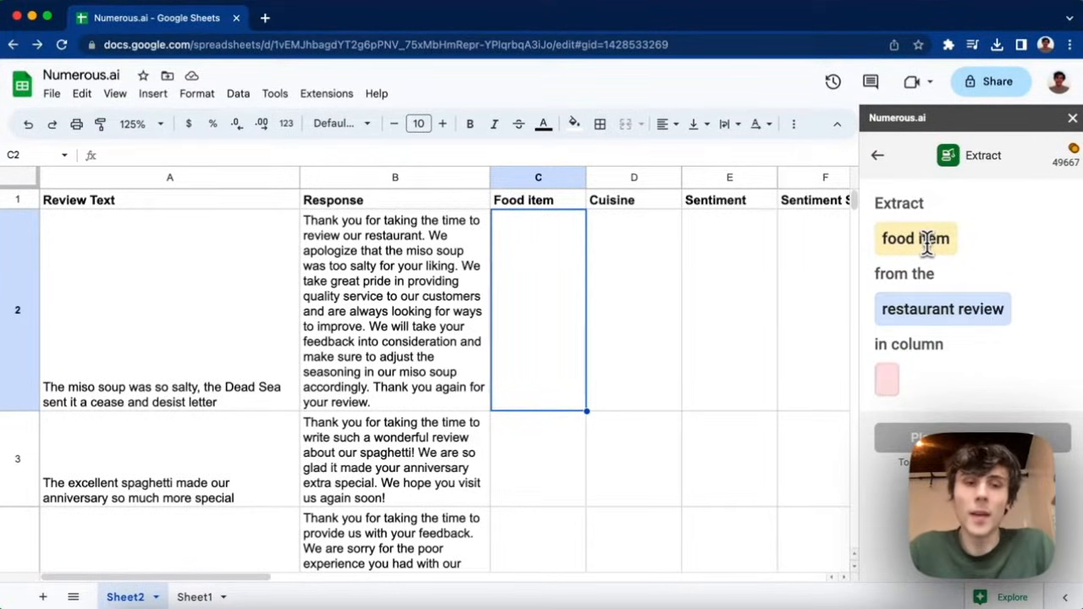
pyautogui.write('A')
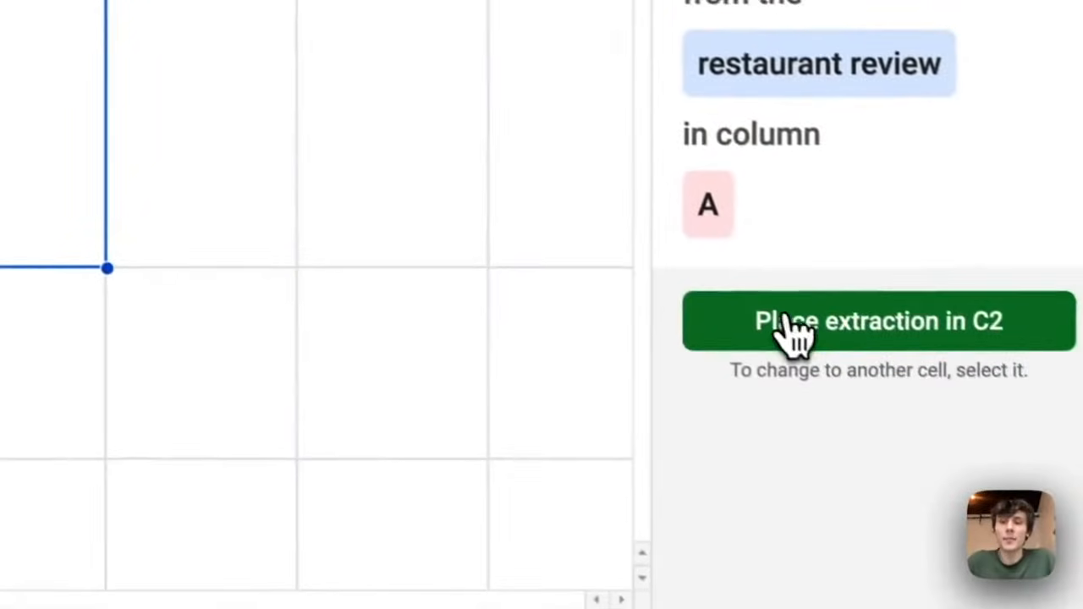
pyautogui.click(787, 330)
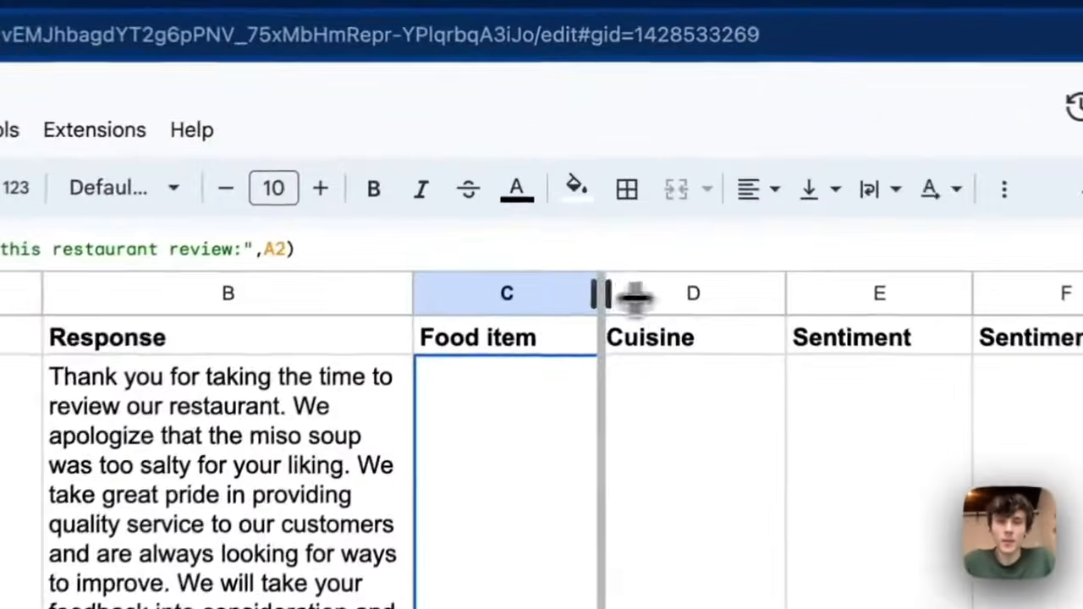
# - Widen the Response column and fill the food item formula from C2 down to C11
pyautogui.moveTo(600, 292); pyautogui.dragTo(496, 373)
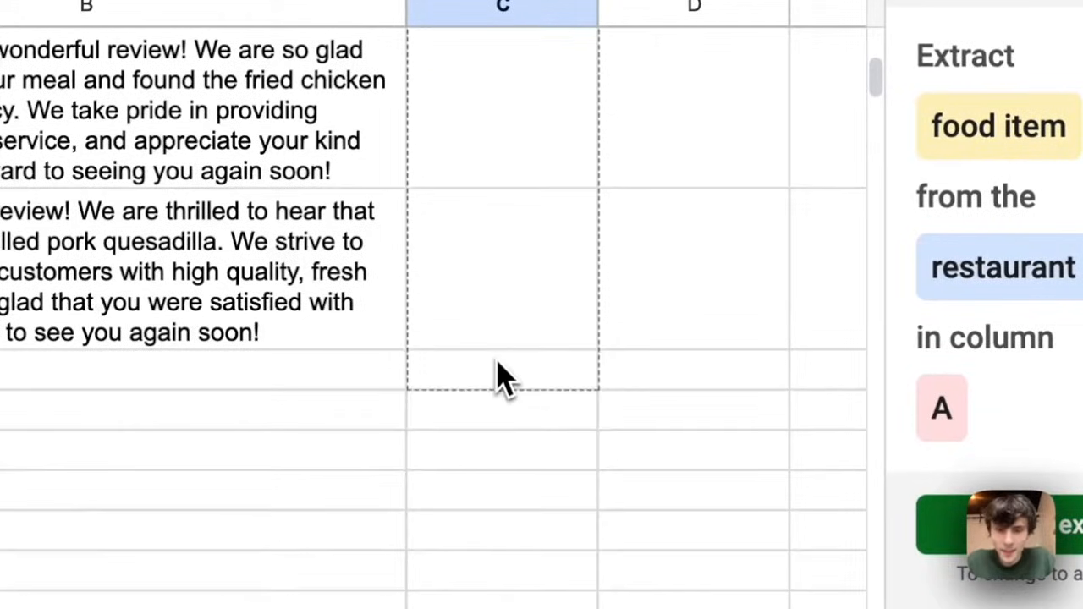
pyautogui.scroll(5, 351, 399)
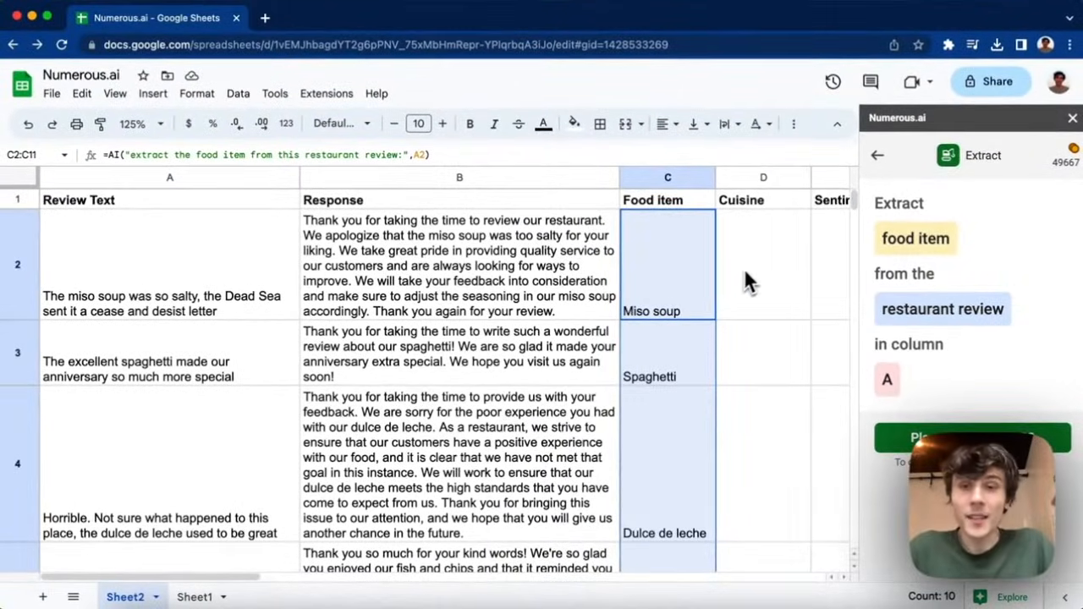
# - Make D2 under Cuisine the target cell and open the Get basic information tool
pyautogui.click(782, 240)
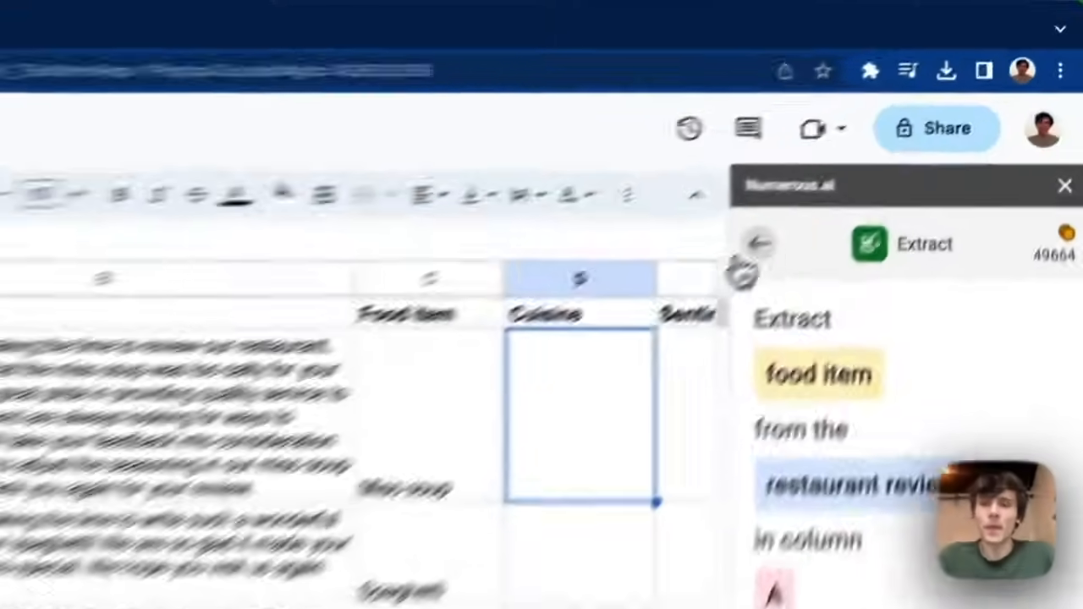
pyautogui.click(878, 155)
pyautogui.scroll(-3, 859, 423)
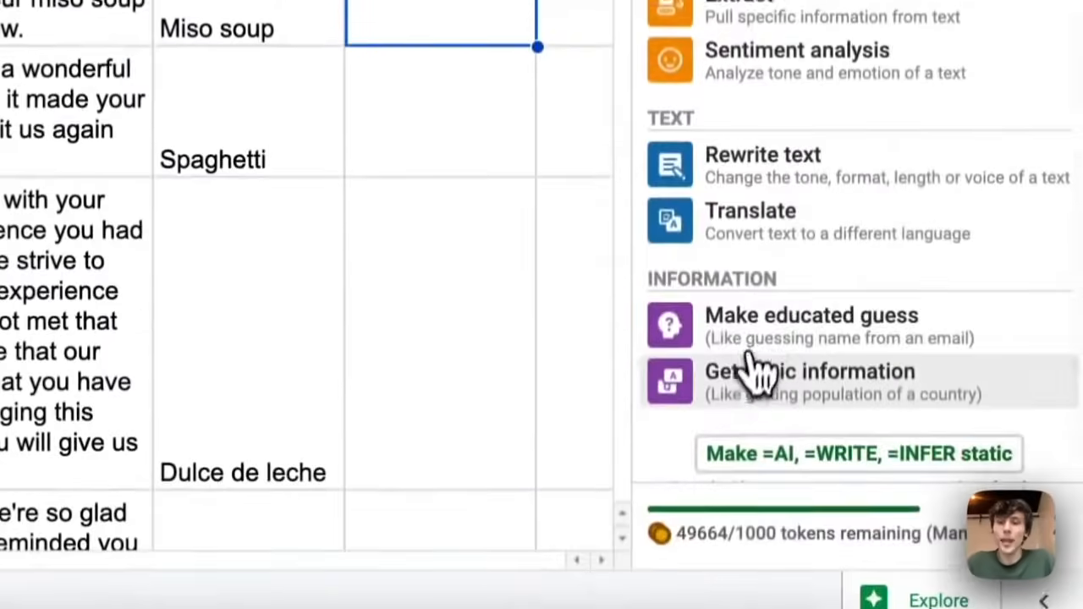
pyautogui.click(753, 370)
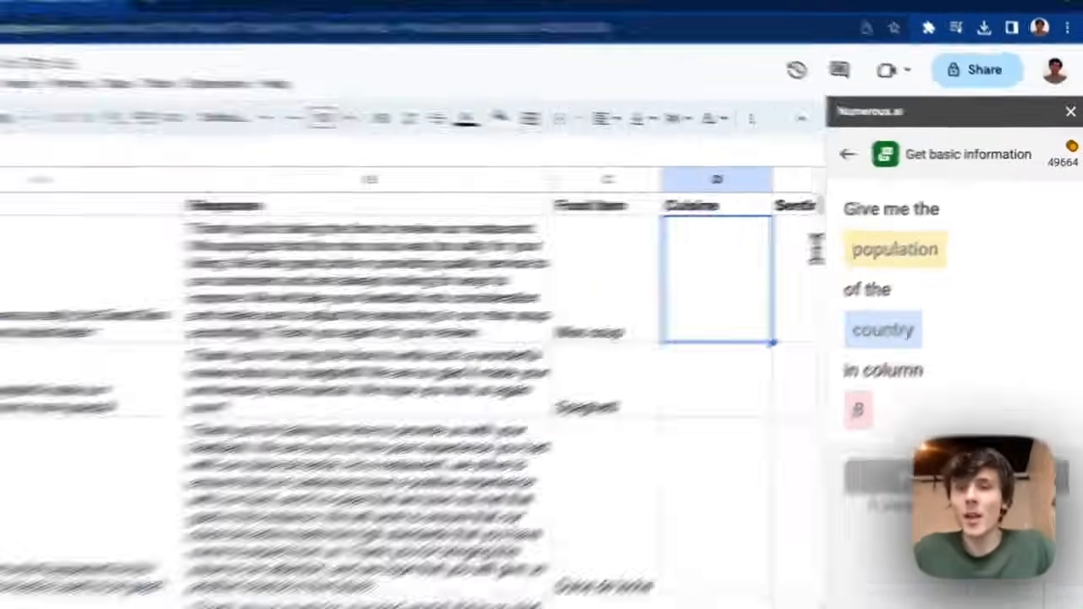
# - Request the "cuisine" of the "food item" in column C and place the result in D2
pyautogui.click(894, 235)
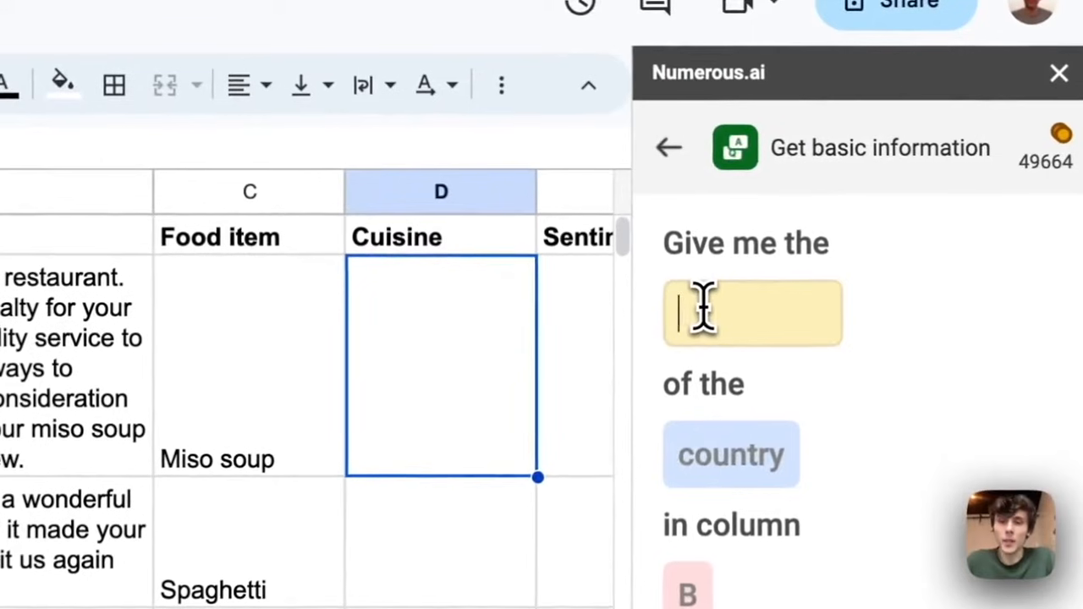
pyautogui.write('cuisi')
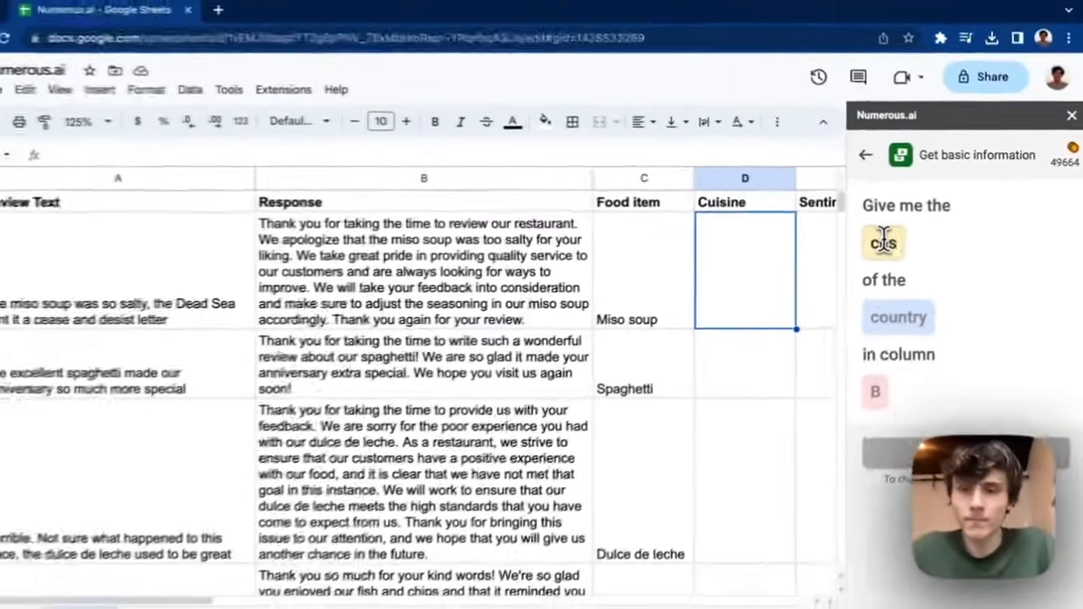
pyautogui.write('ne')
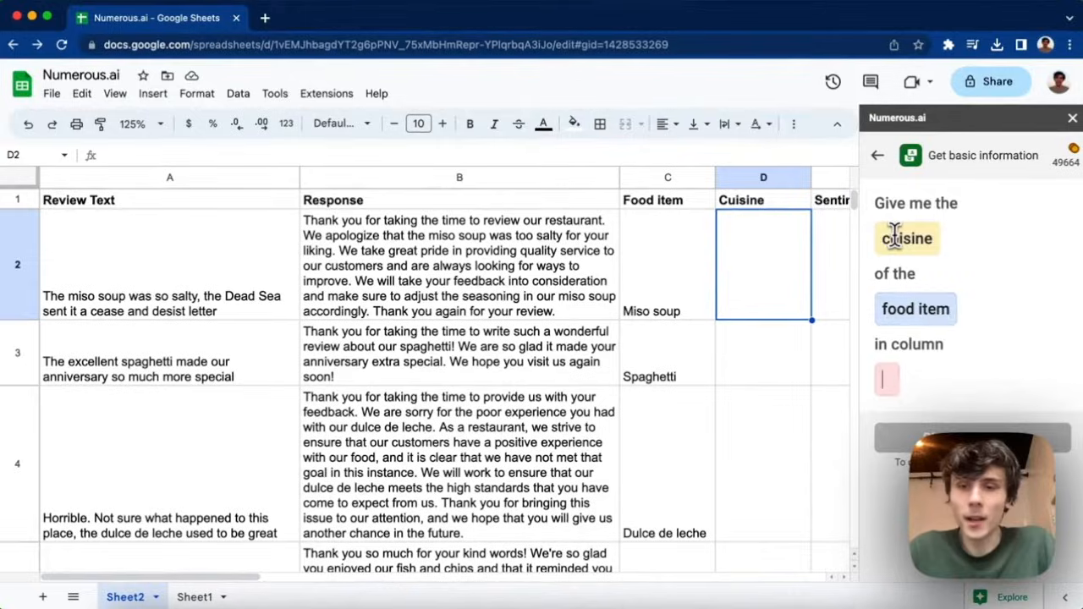
pyautogui.write('C')
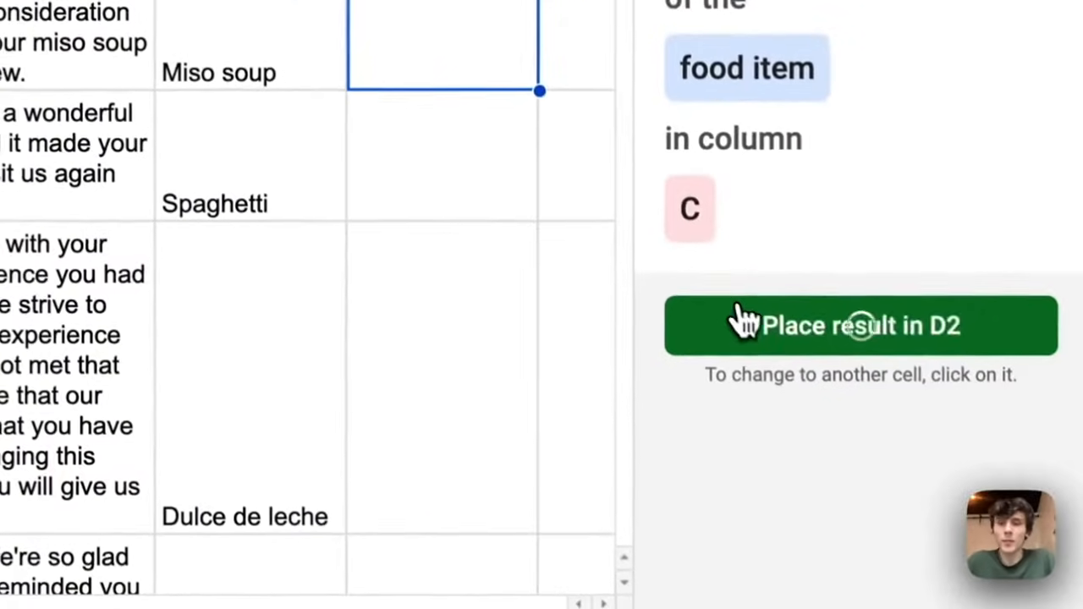
pyautogui.click(766, 354)
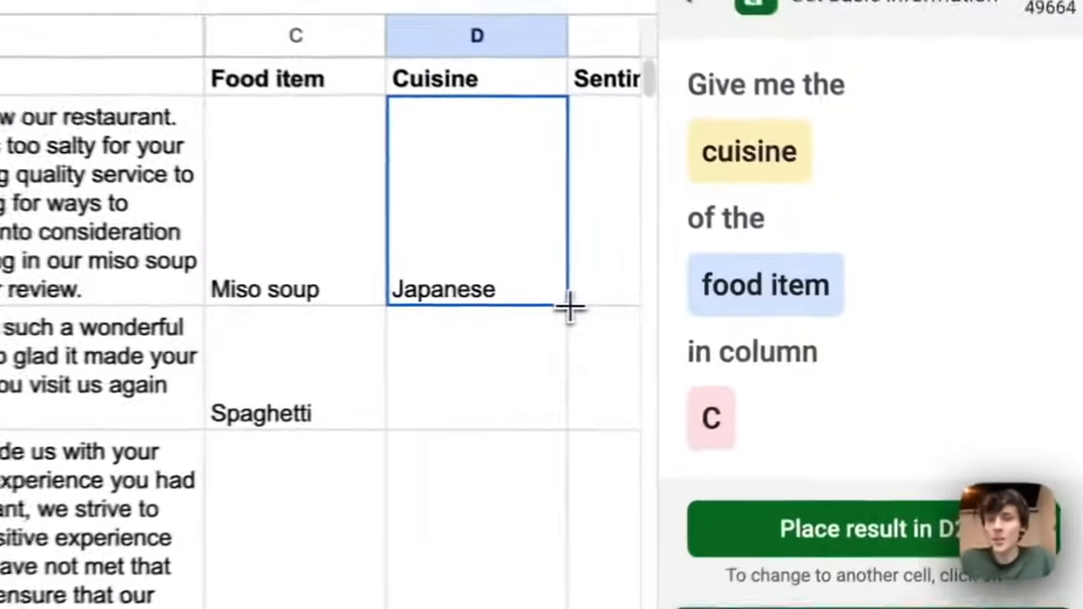
# - Fill the cuisine formula from D2 down to D11
pyautogui.moveTo(812, 320); pyautogui.dragTo(804, 487)
pyautogui.moveTo(500, 606); pyautogui.dragTo(539, 385)
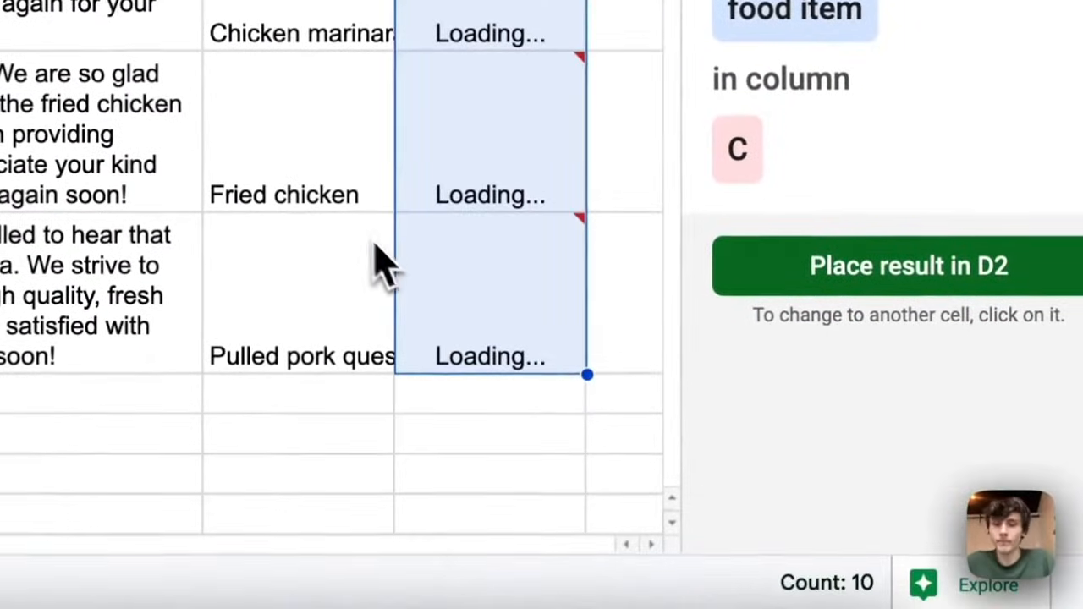
pyautogui.scroll(-5, 356, 258)
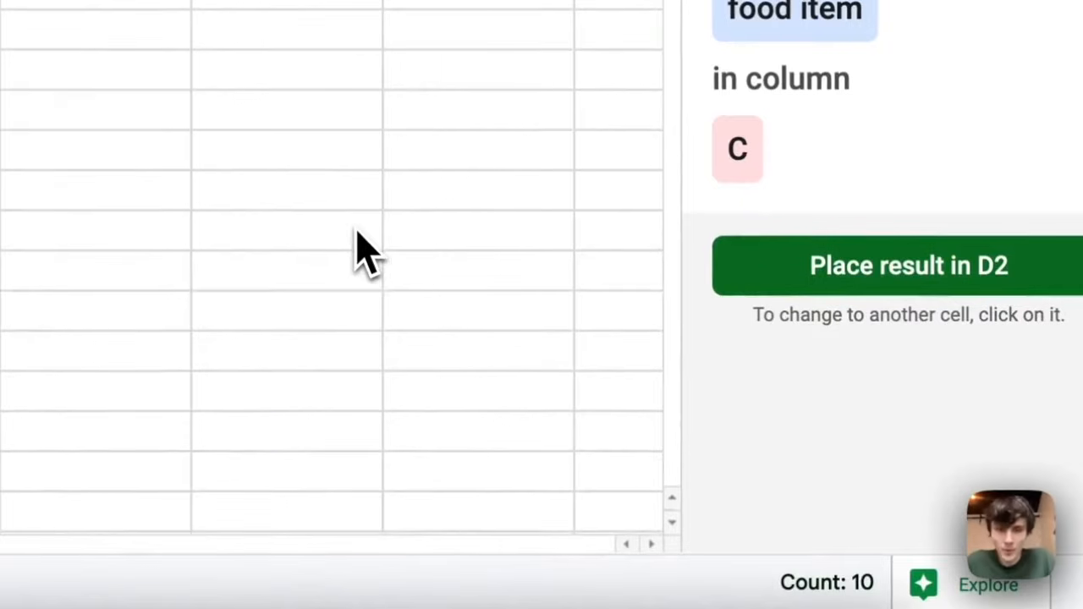
pyautogui.scroll(5, 356, 254)
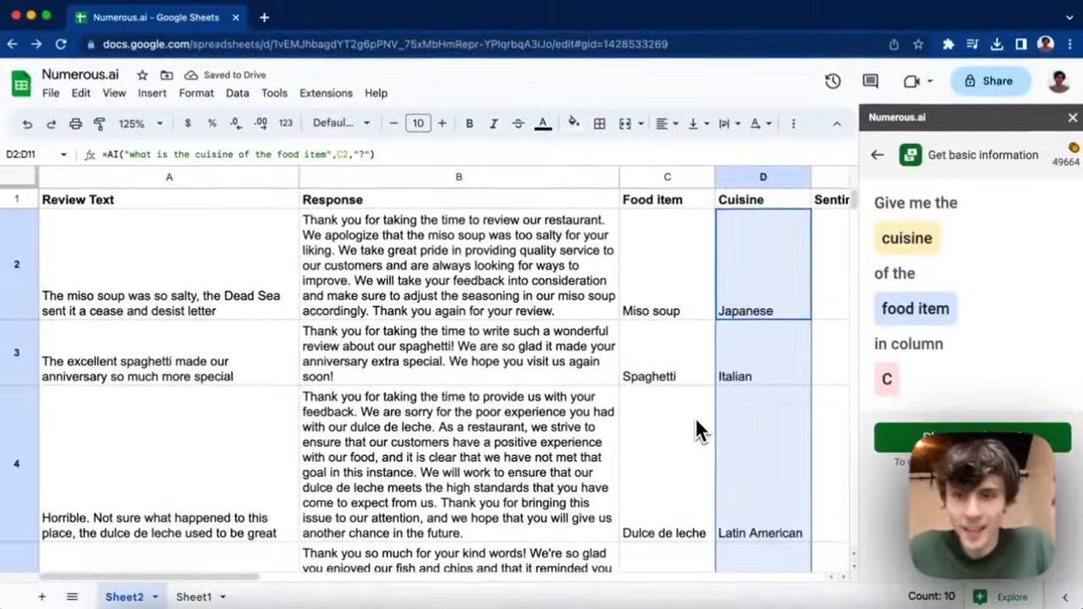
# - Narrow the Response column and set the whole column's text wrapping to Clip
pyautogui.hscroll(8, 695, 417)
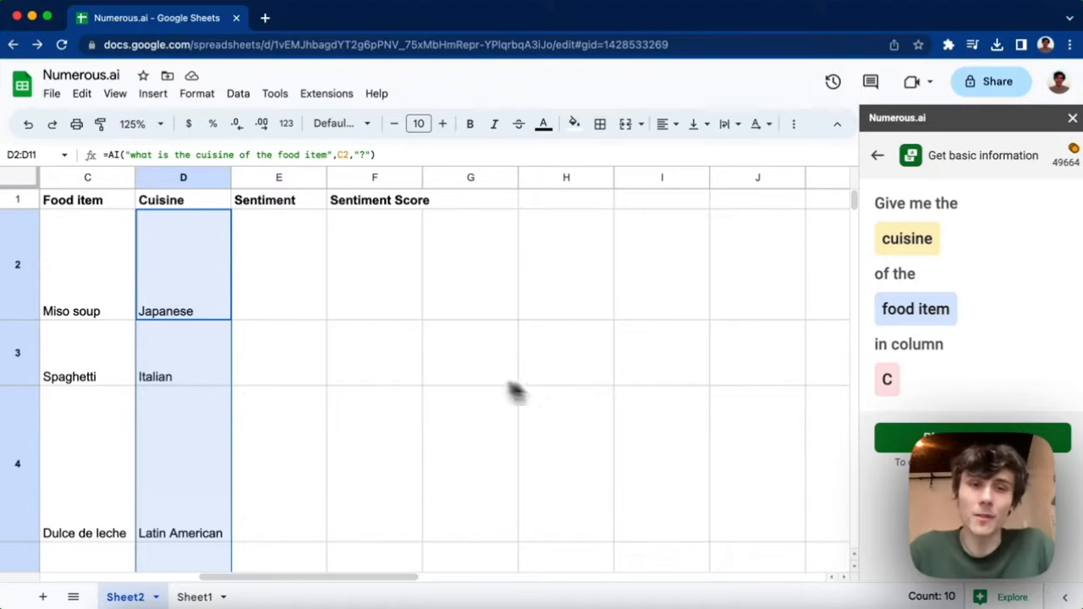
pyautogui.hscroll(-8, 542, 394)
pyautogui.moveTo(620, 180); pyautogui.dragTo(456, 181)
pyautogui.click(369, 200)
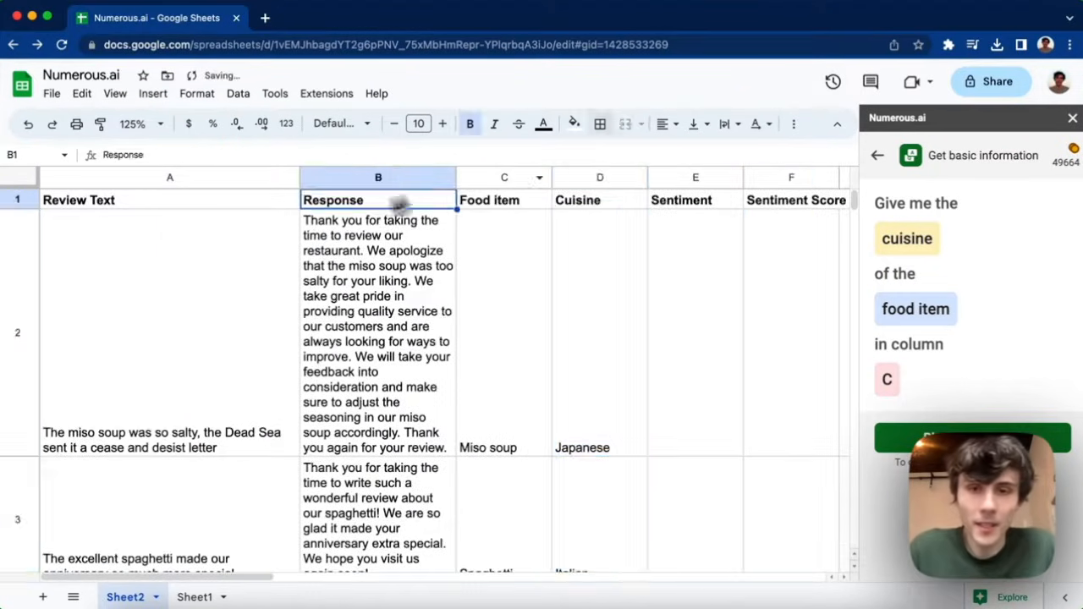
pyautogui.click(729, 124)
pyautogui.click(771, 155)
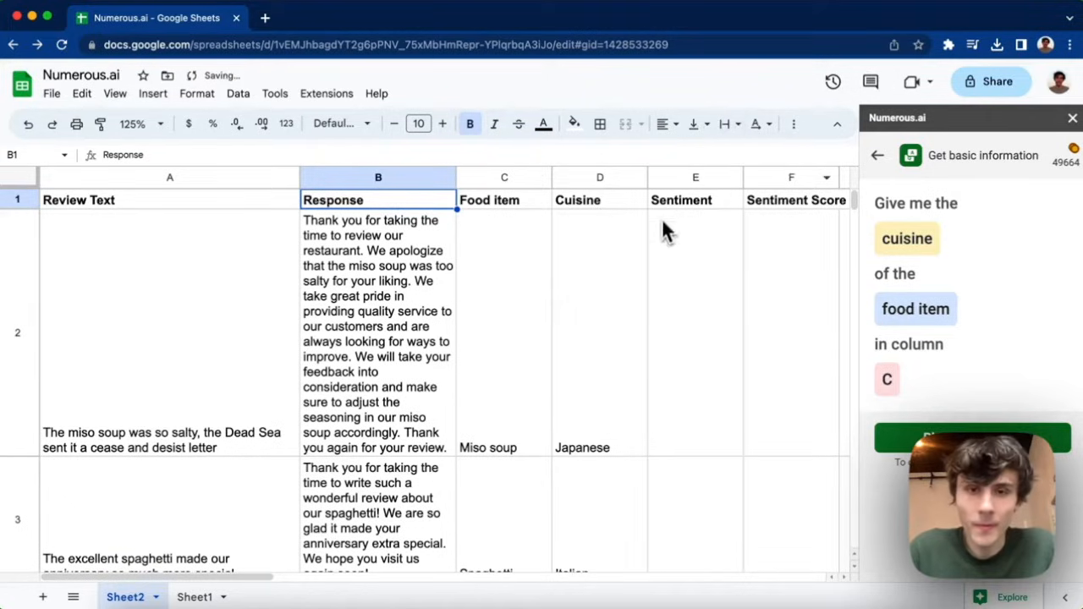
pyautogui.click(423, 178)
pyautogui.click(719, 129)
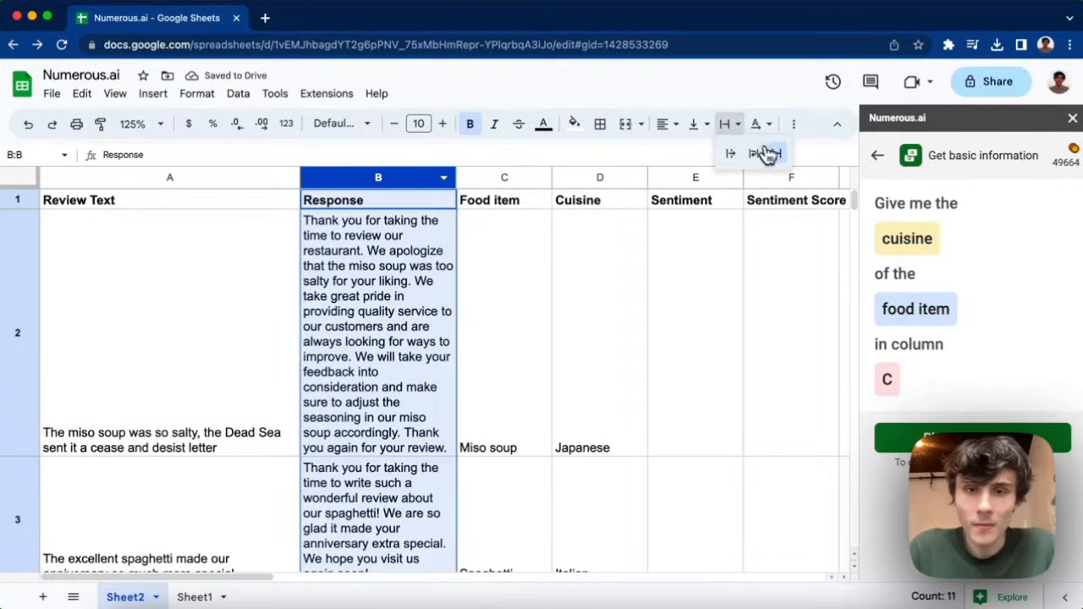
pyautogui.click(774, 153)
# - Make E2 under Sentiment the target cell and open the Numerous.ai Sentiment analysis tool
pyautogui.click(689, 231)
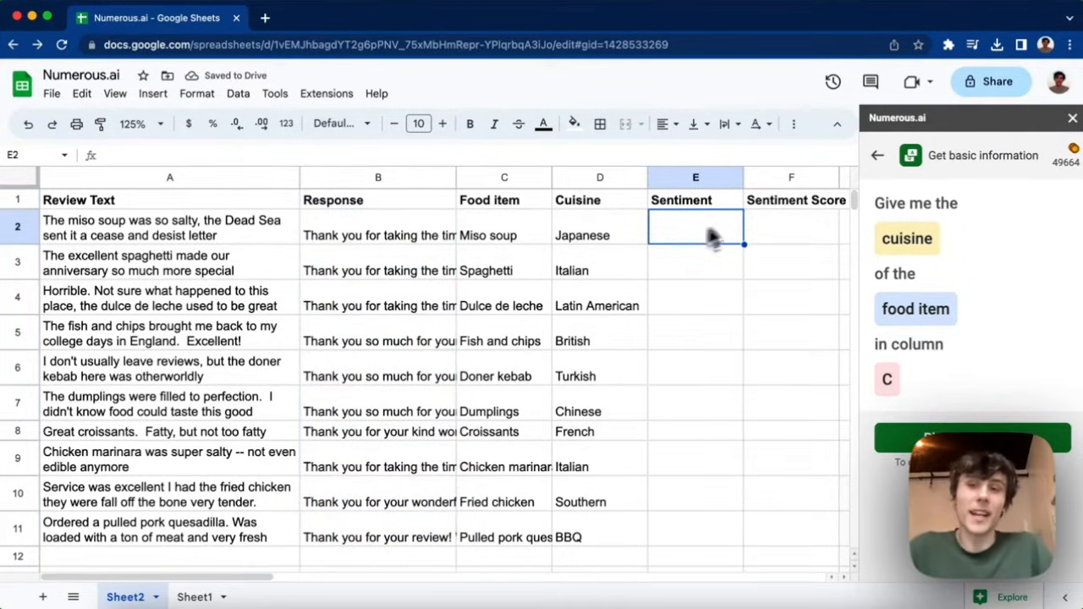
pyautogui.click(879, 157)
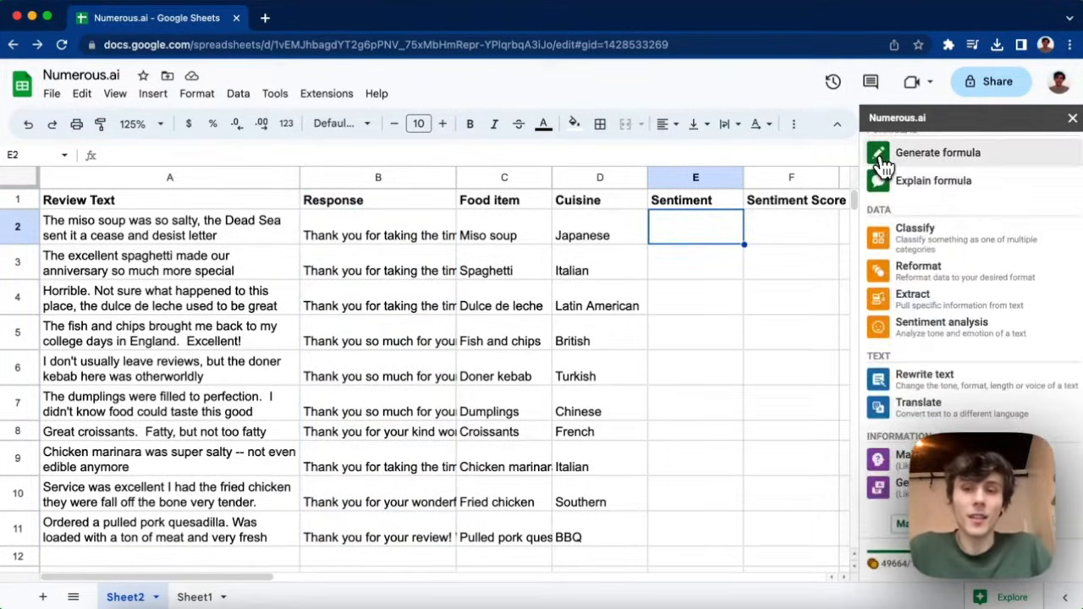
pyautogui.click(927, 329)
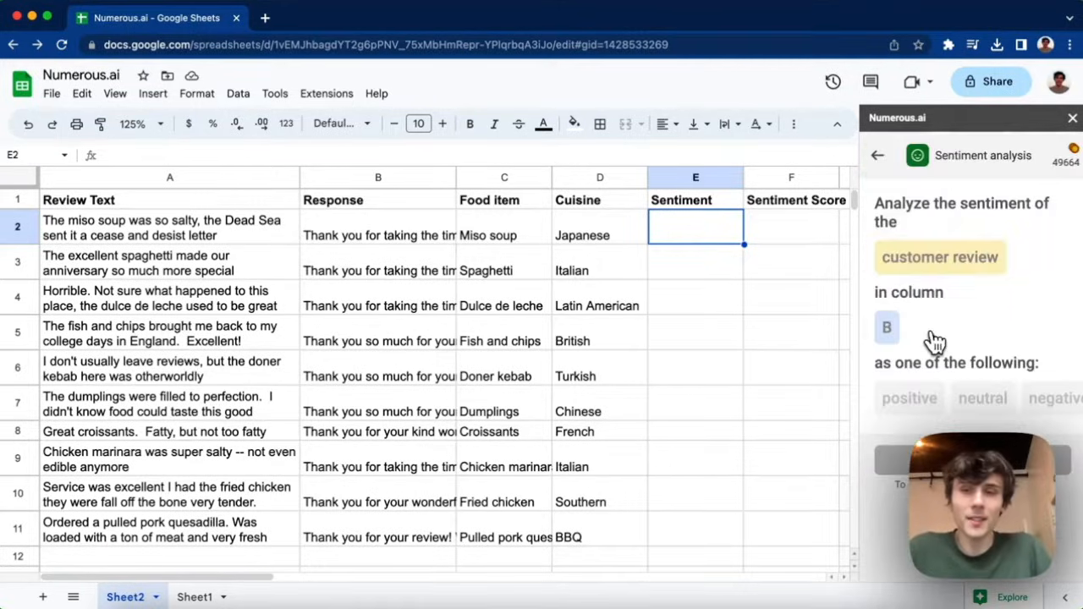
# - Set the sentiment analysis to use the "restaurant review" in column A
pyautogui.click(931, 269)
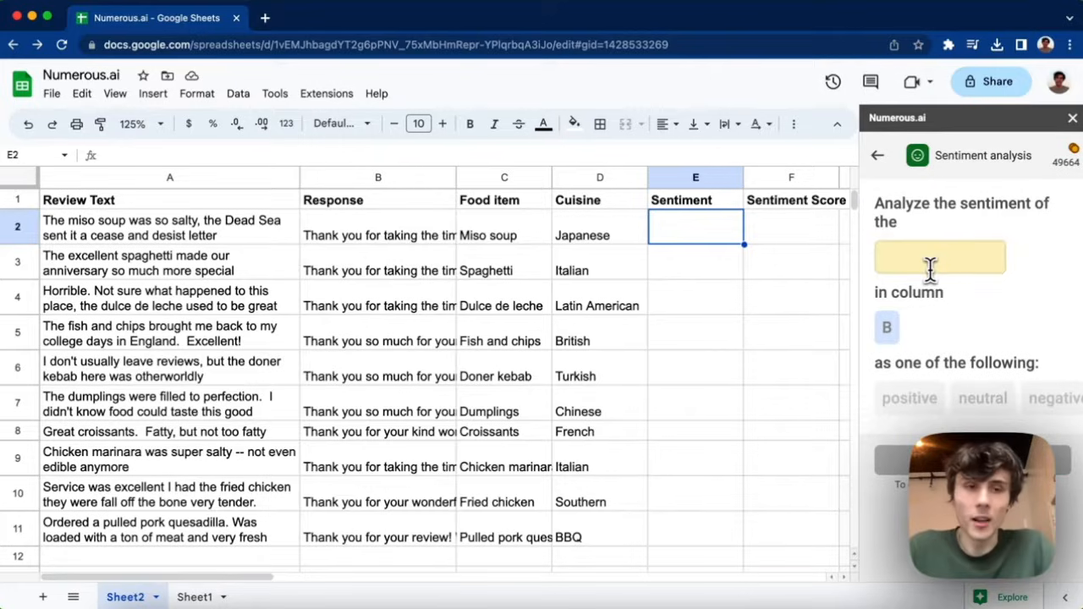
pyautogui.write('restaura')
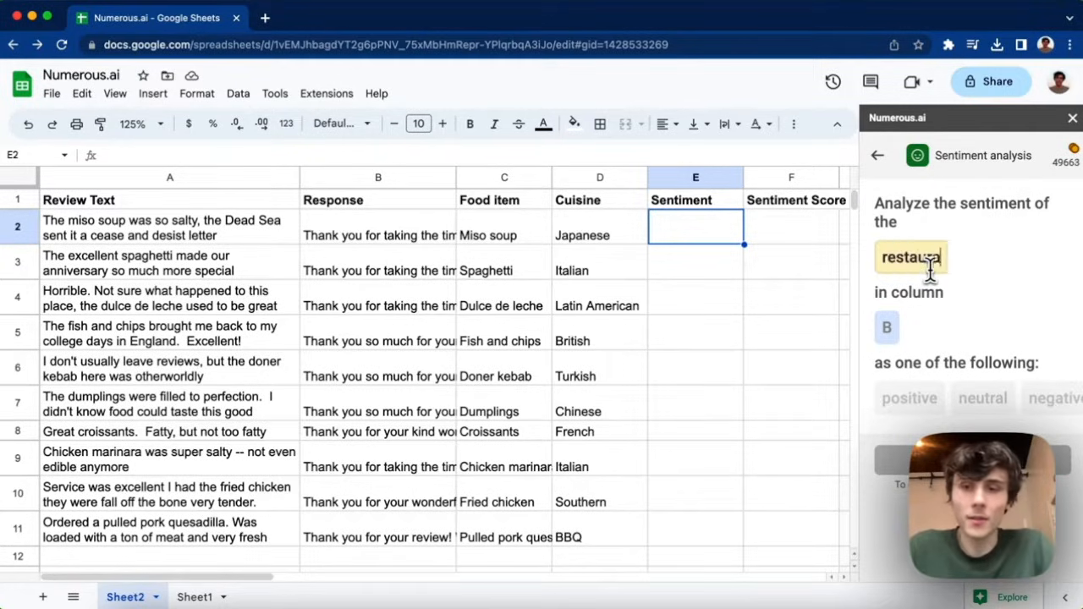
pyautogui.write('nt review')
pyautogui.press('Tab')
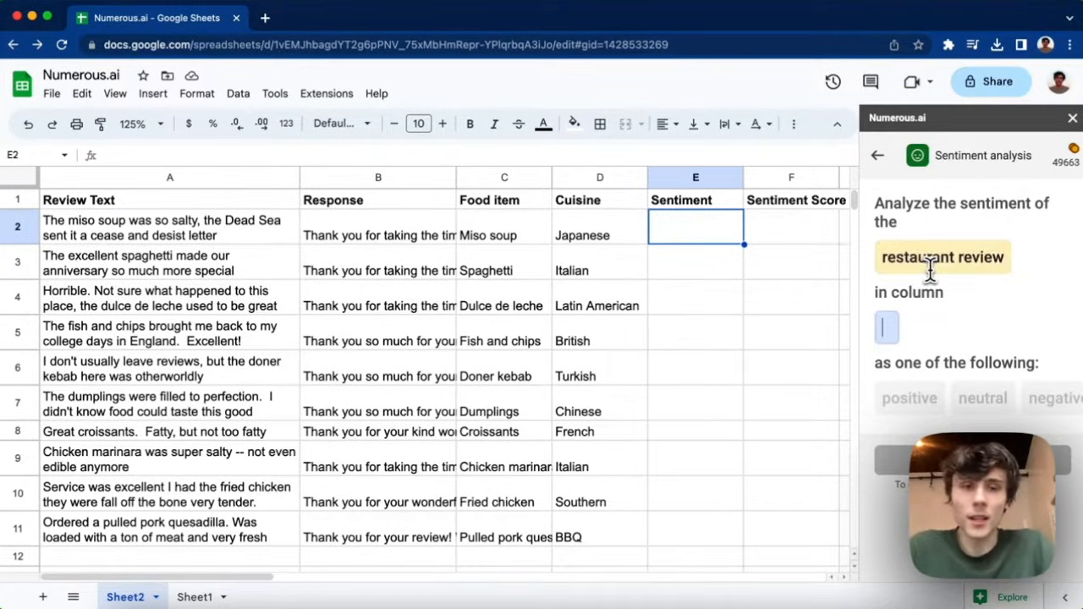
pyautogui.write('A')
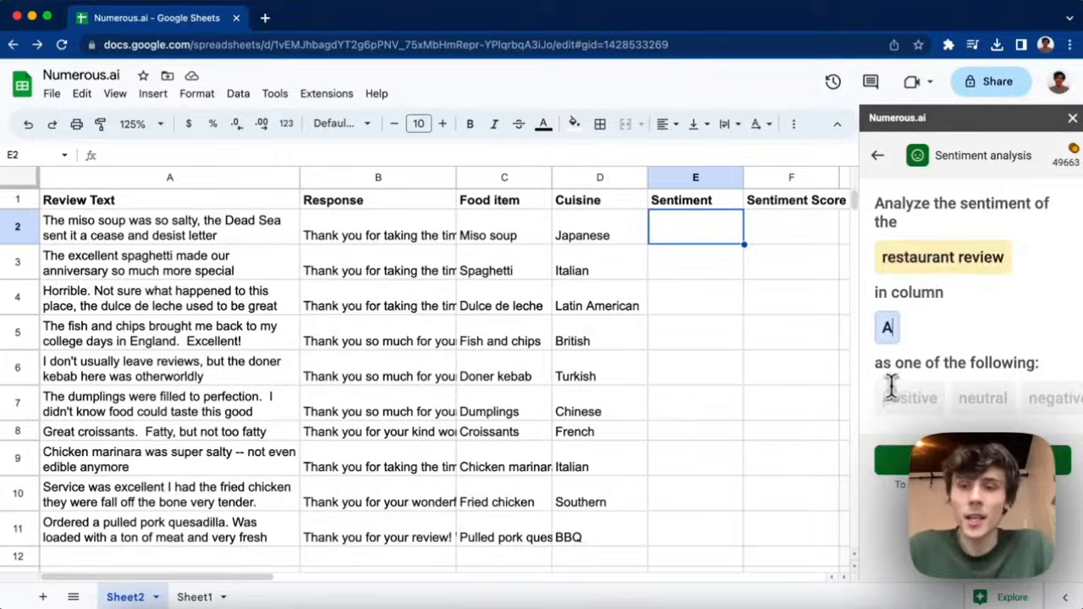
# - Define "Positive" and "Negative" as the possible sentiment categories
pyautogui.click(892, 393)
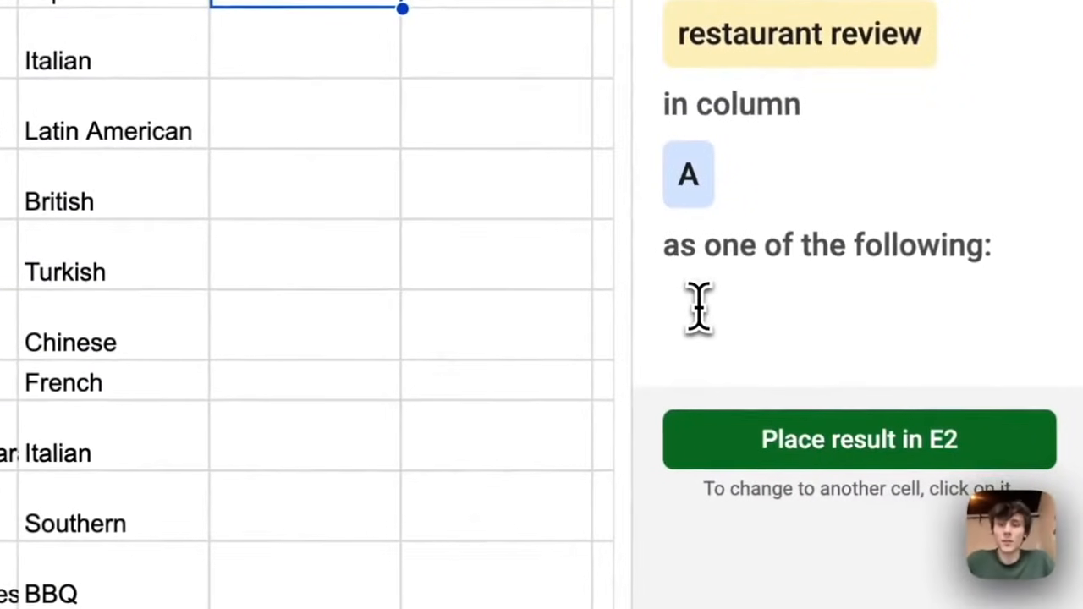
pyautogui.write('Positive')
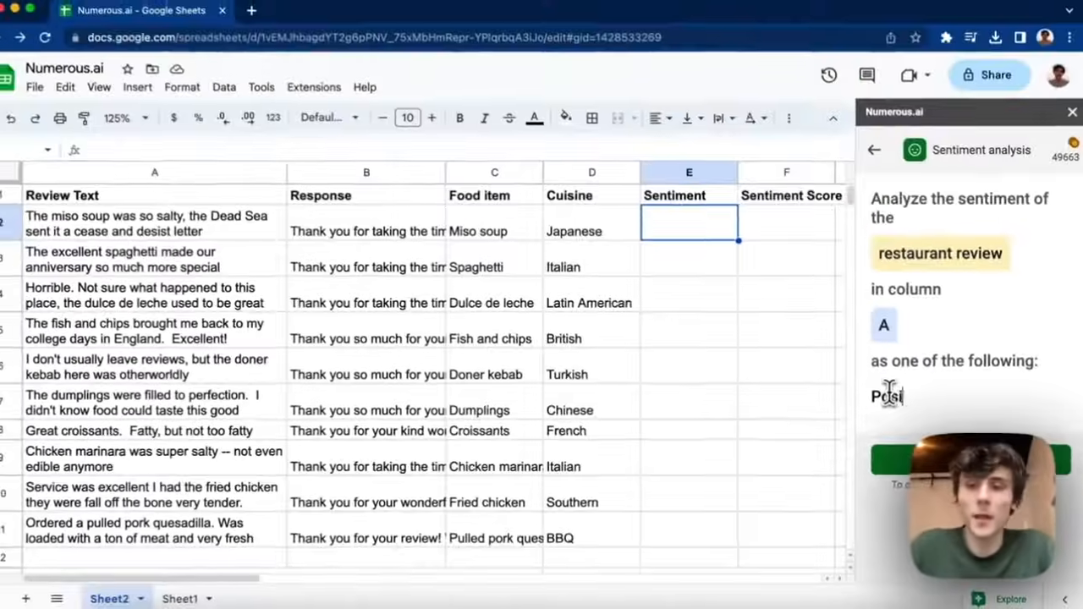
pyautogui.press('Return')
pyautogui.write('Negative')
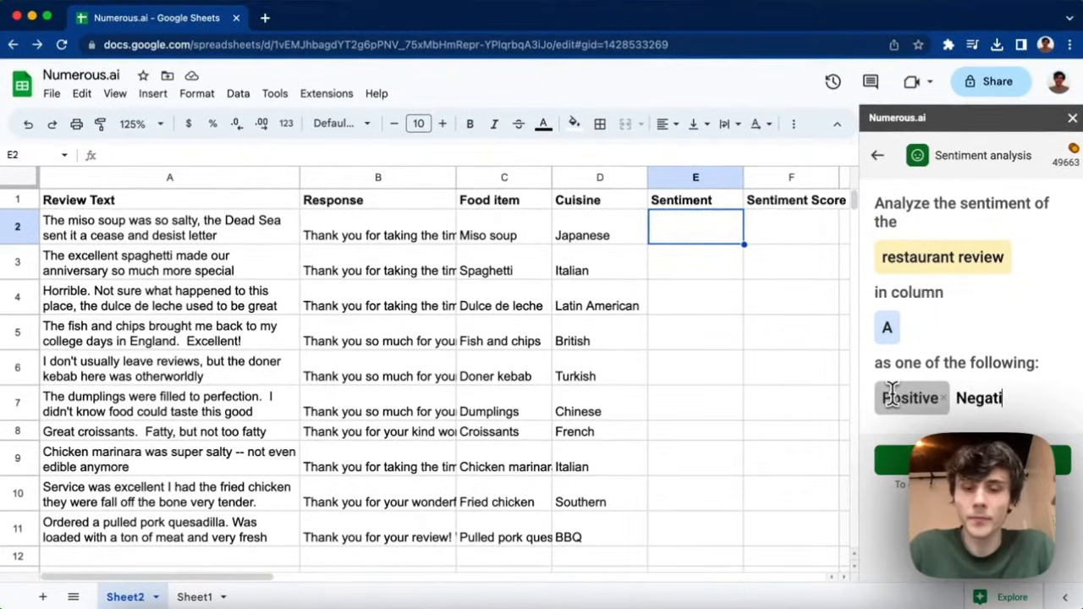
pyautogui.press('Return')
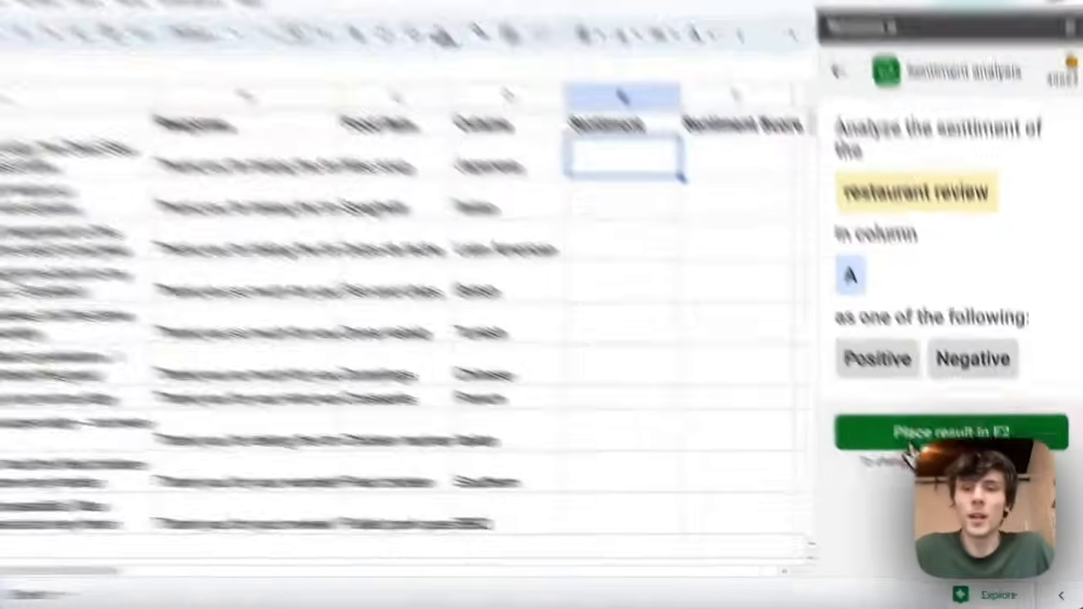
# - Place the sentiment result in E2 and fill the formula down to E11
pyautogui.click(938, 465)
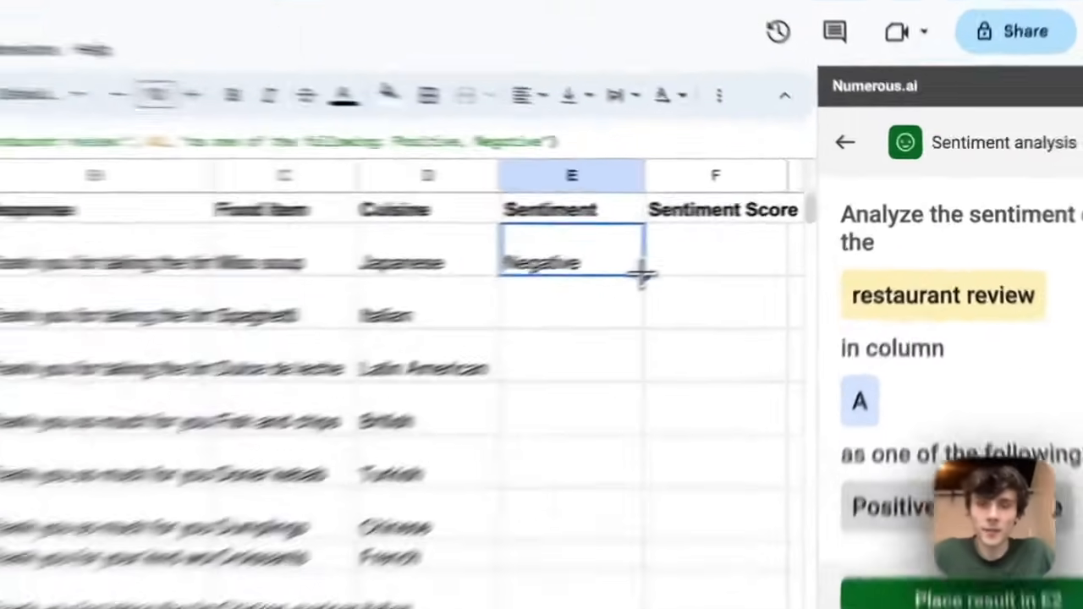
pyautogui.moveTo(744, 244); pyautogui.dragTo(718, 408)
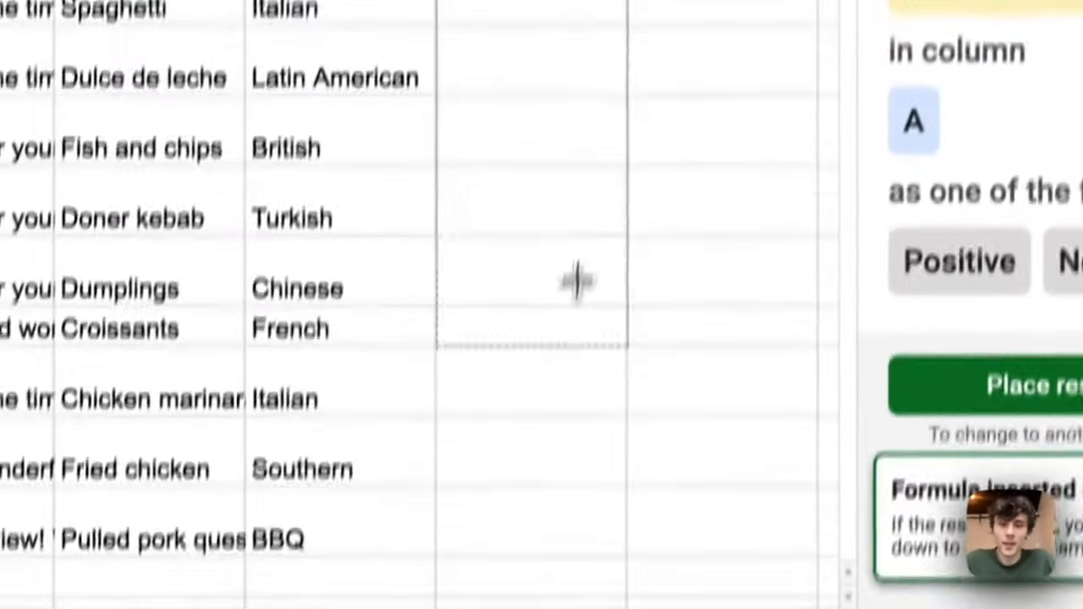
pyautogui.moveTo(577, 282); pyautogui.dragTo(525, 524)
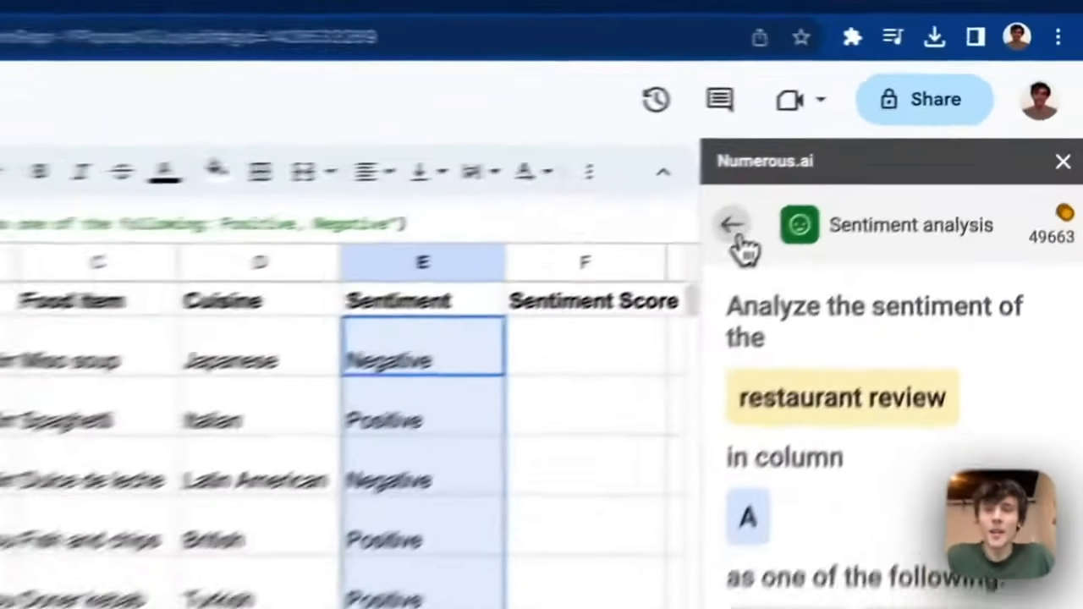
# - Open the Numerous.ai Generate formula tool with F2 under Sentiment Score as the target cell, ready for a formula description
pyautogui.click(745, 248)
pyautogui.scroll(1, 762, 322)
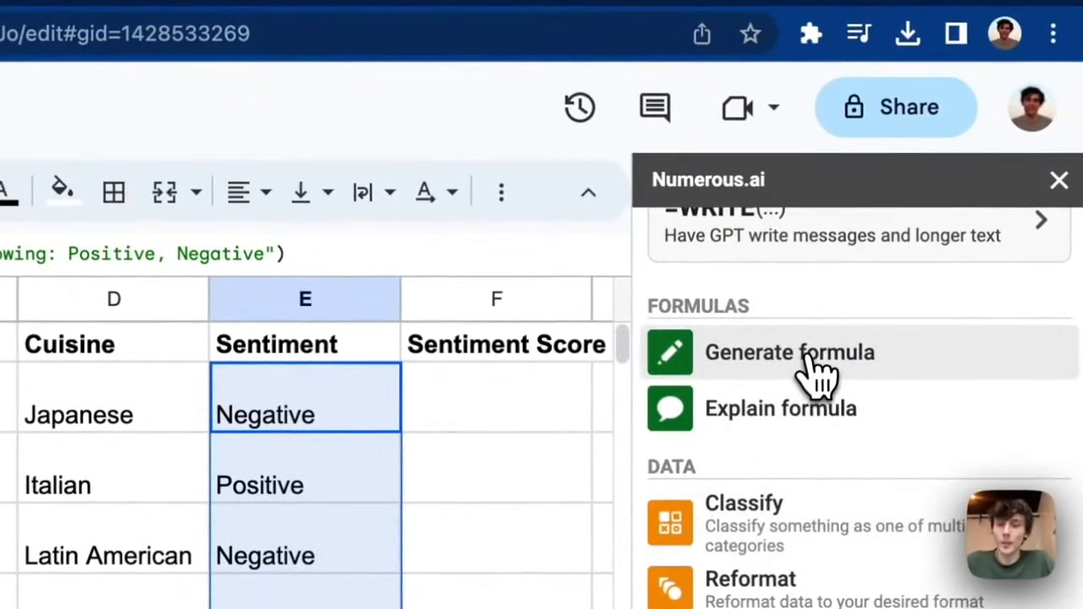
pyautogui.click(814, 364)
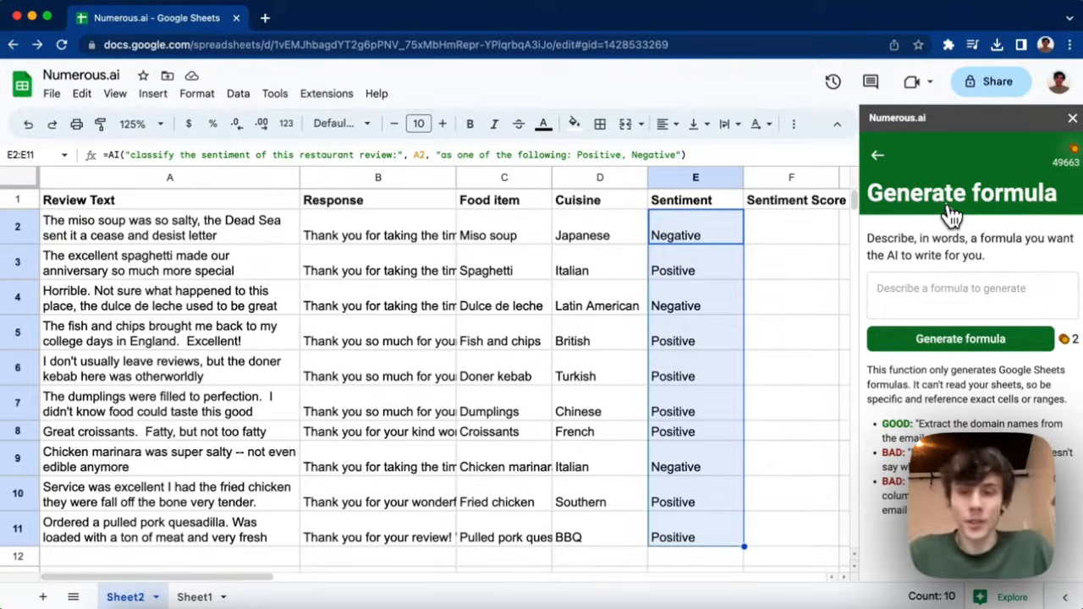
pyautogui.click(808, 239)
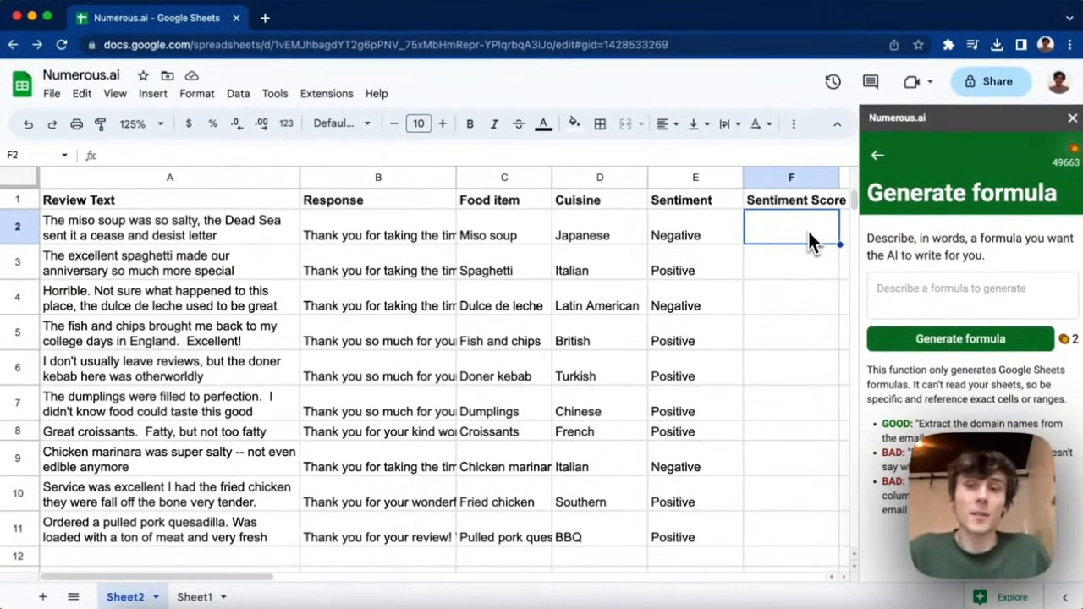
pyautogui.click(878, 281)
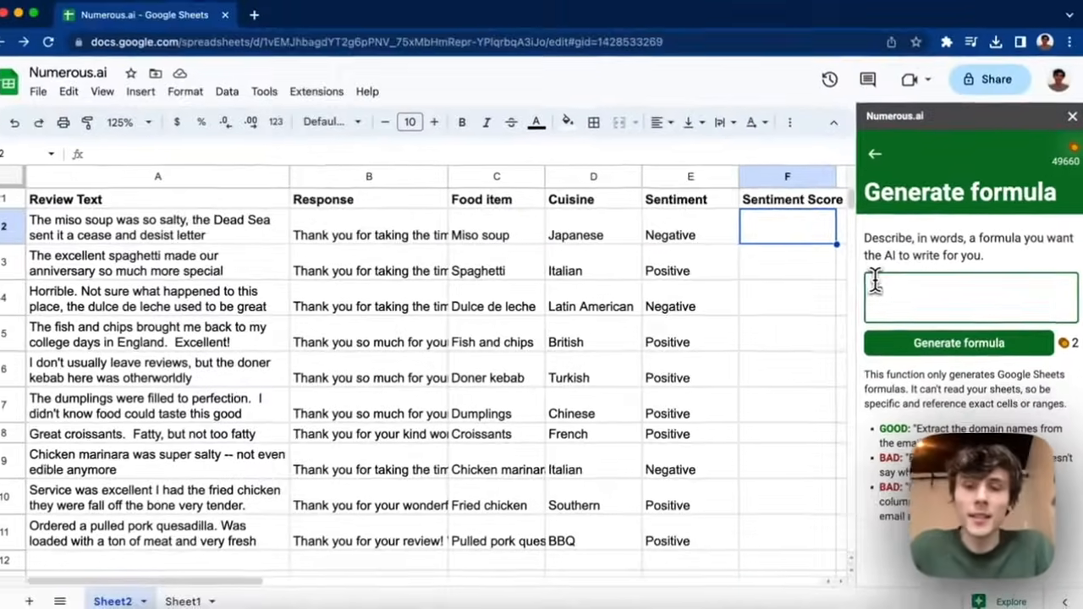
pyautogui.write('If cell')
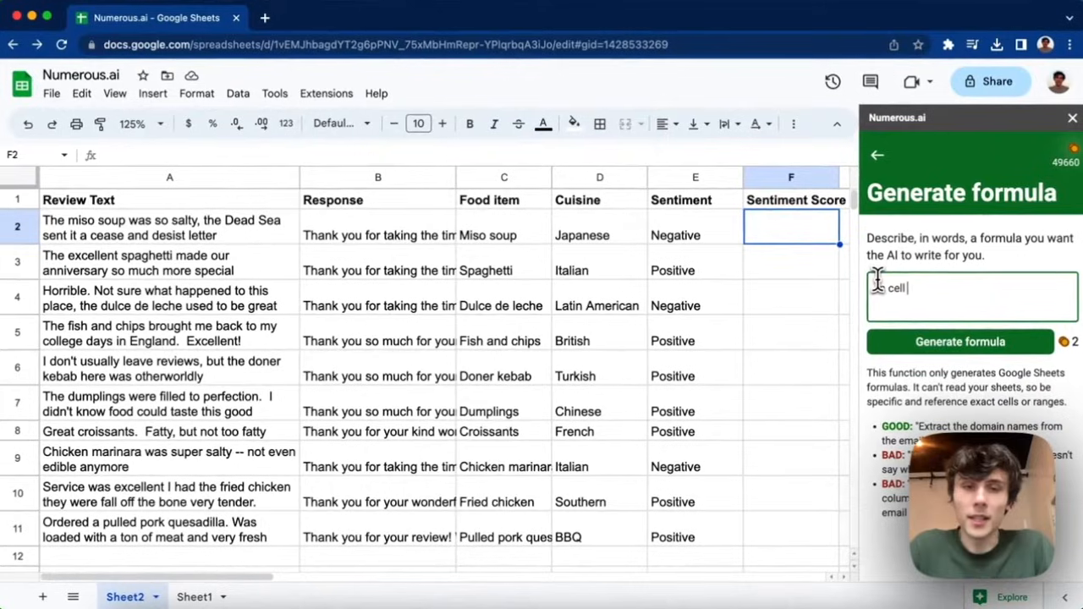
pyautogui.write(' E2,')
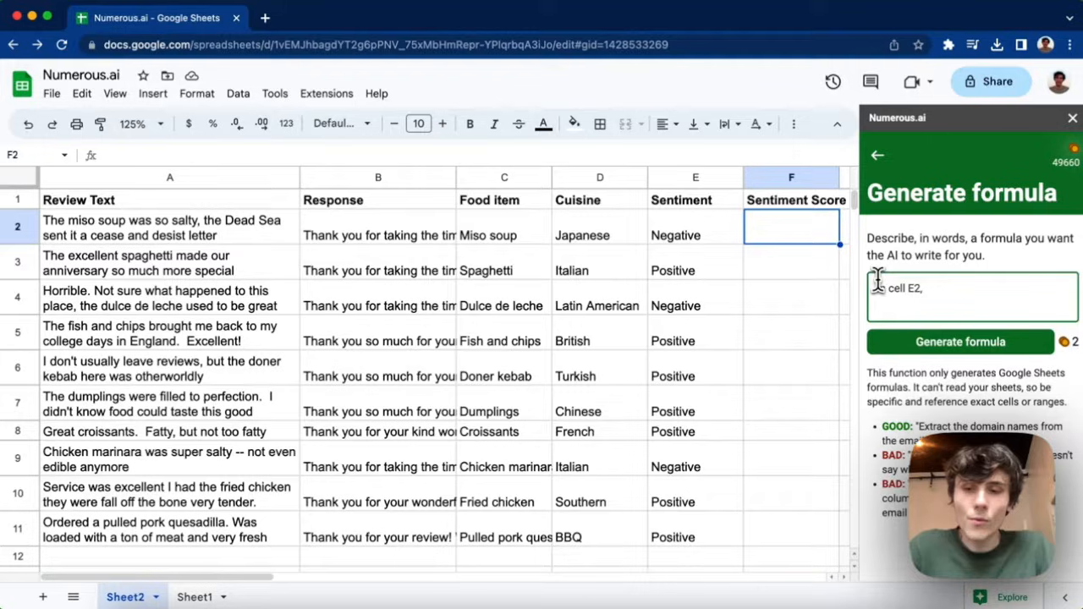
pyautogui.press('super+a')
pyautogui.press('BackSpace')
# - Describe the formula as: Return "0" if cell E2 is "Negative", return "1" if cell E2 is "Positive"
pyautogui.write('Return "Negative"')
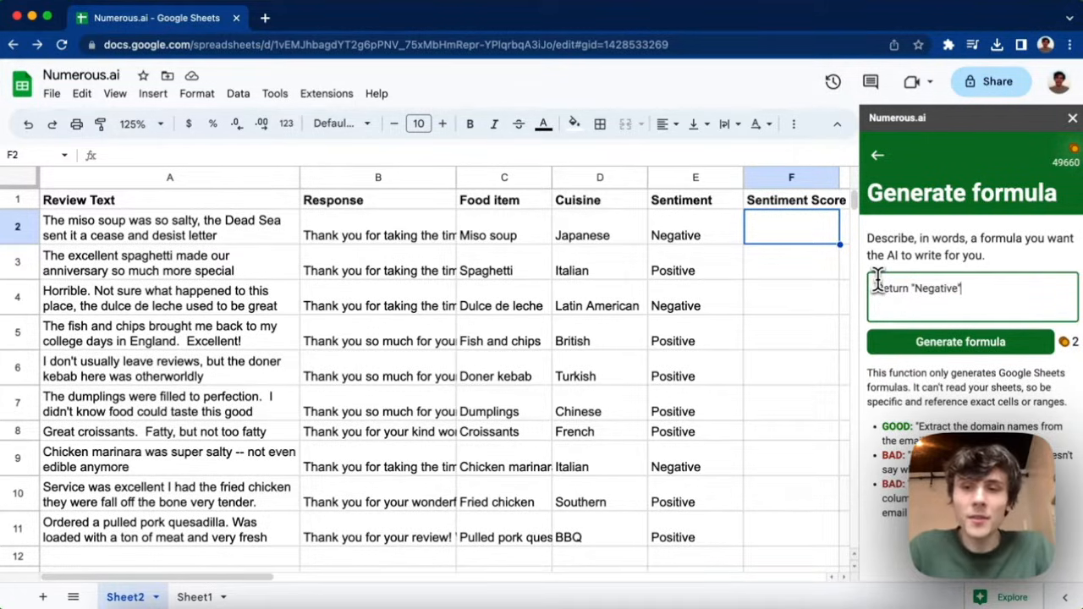
pyautogui.press('BackSpace')
pyautogui.press('BackSpace')
pyautogui.press('BackSpace')
pyautogui.press('BackSpace')
pyautogui.press('BackSpace')
pyautogui.press('BackSpace')
pyautogui.press('BackSpace')
pyautogui.press('BackSpace')
pyautogui.press('BackSpace')
pyautogui.write('0" if cell E2 is')
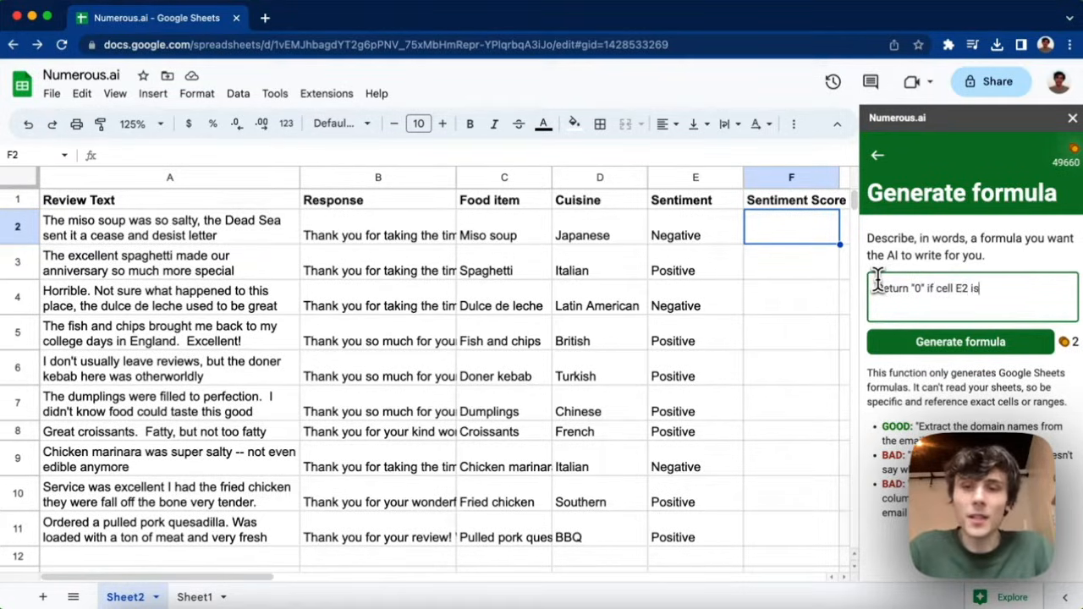
pyautogui.write(' "Nega')
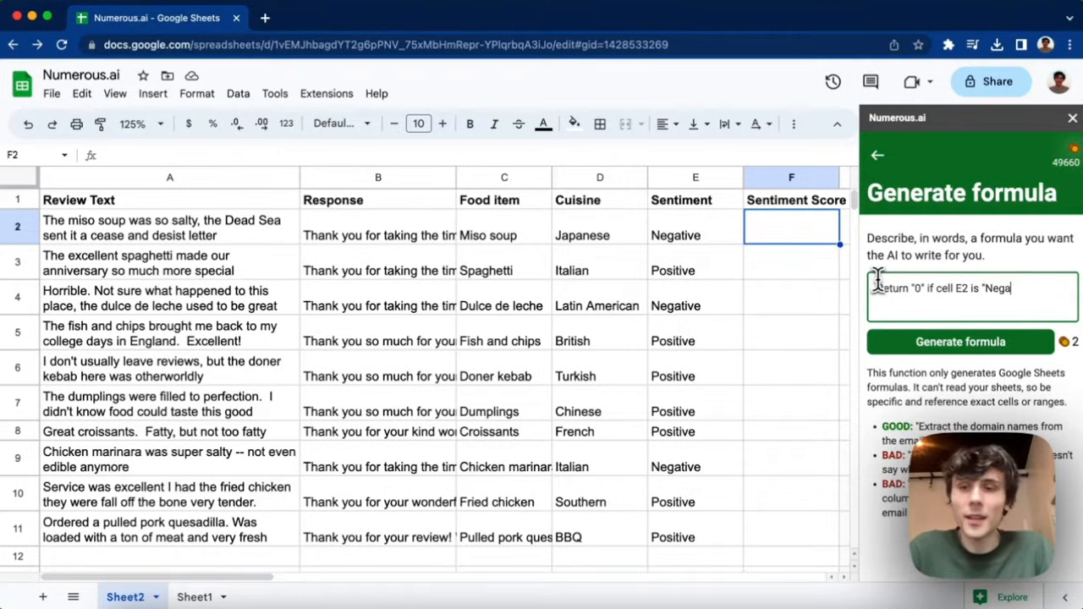
pyautogui.write('tive", return "1" if')
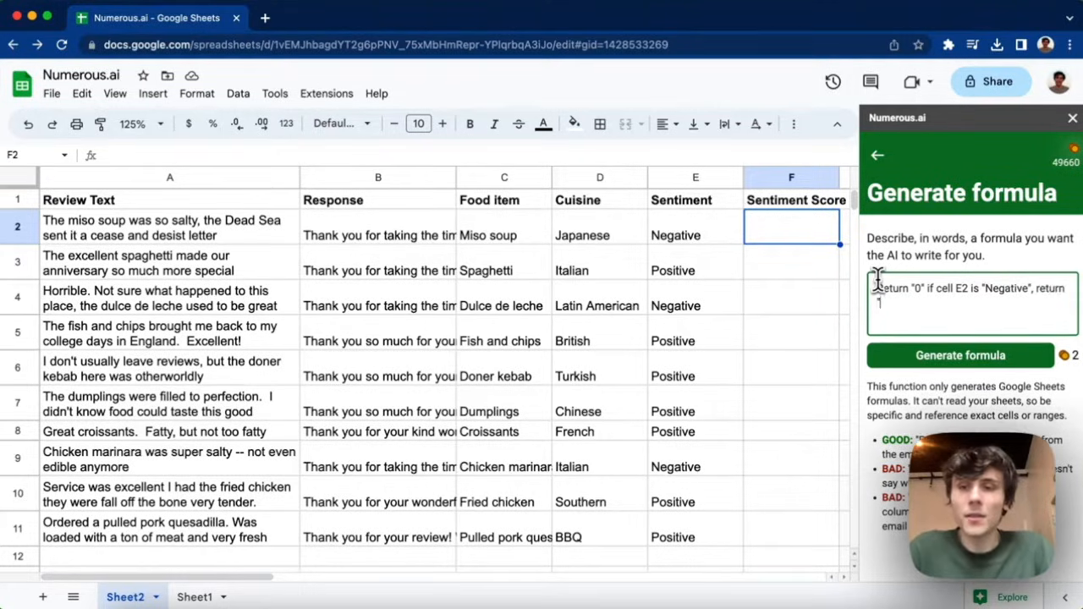
pyautogui.write(' cell E2 is "Positive"')
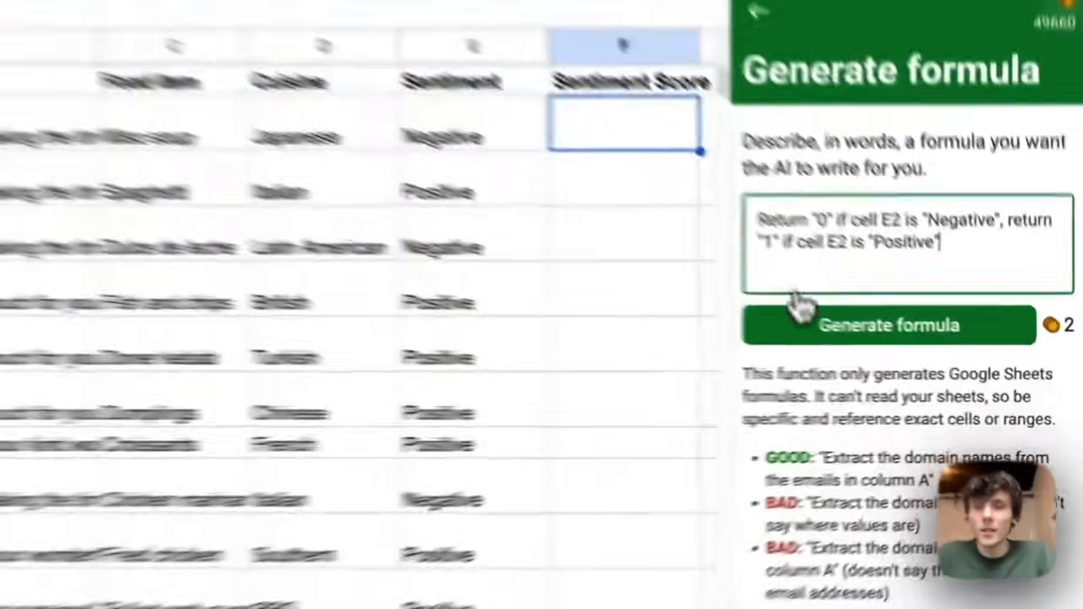
# - Generate the score formula, insert it into F2 and fill it down to F11
pyautogui.click(901, 359)
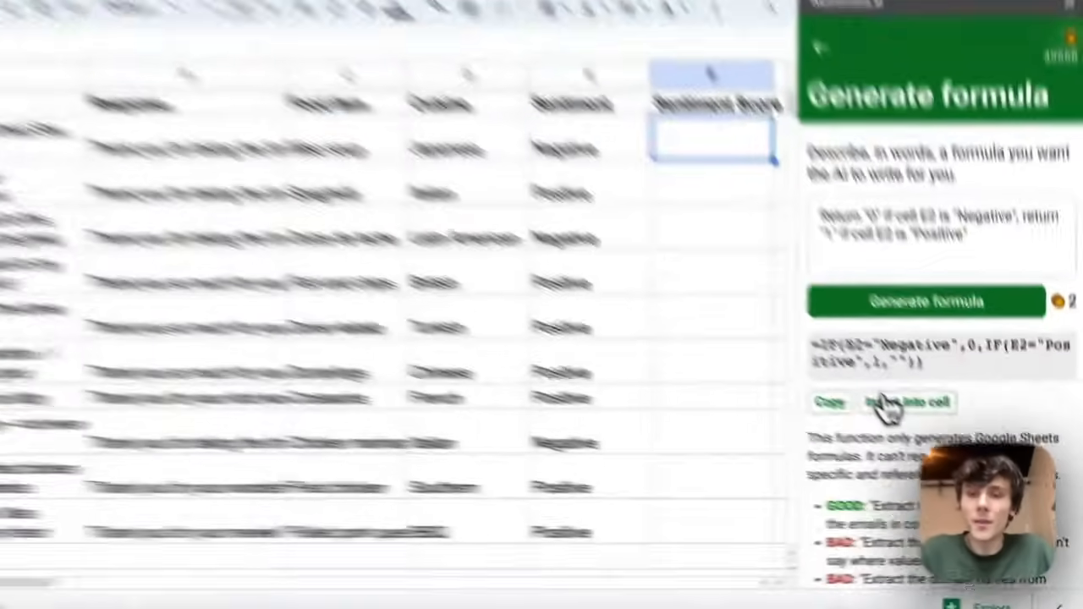
pyautogui.click(924, 436)
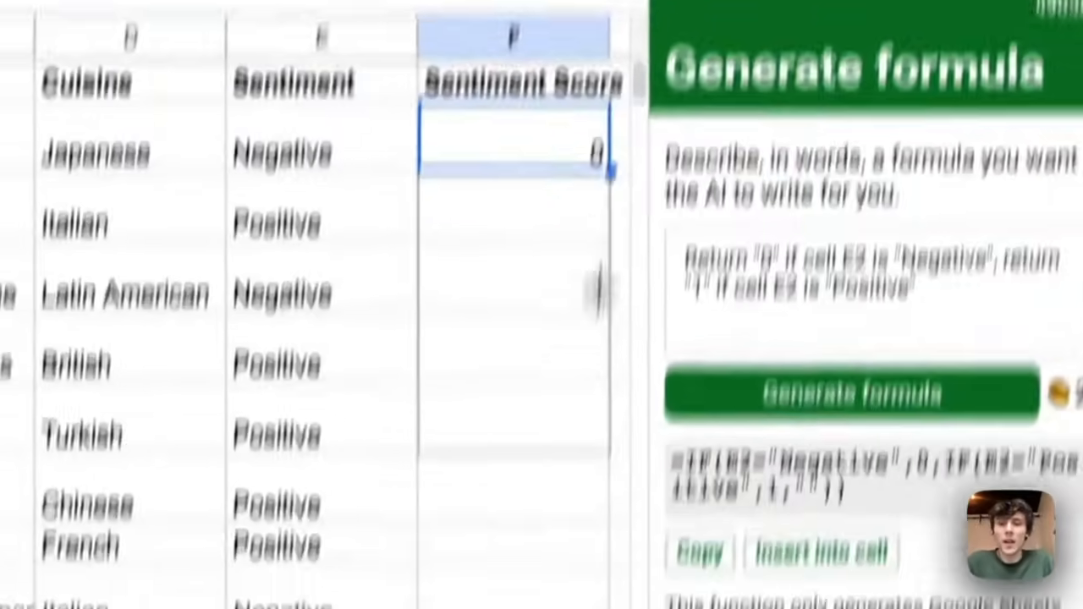
pyautogui.moveTo(600, 292); pyautogui.dragTo(583, 462)
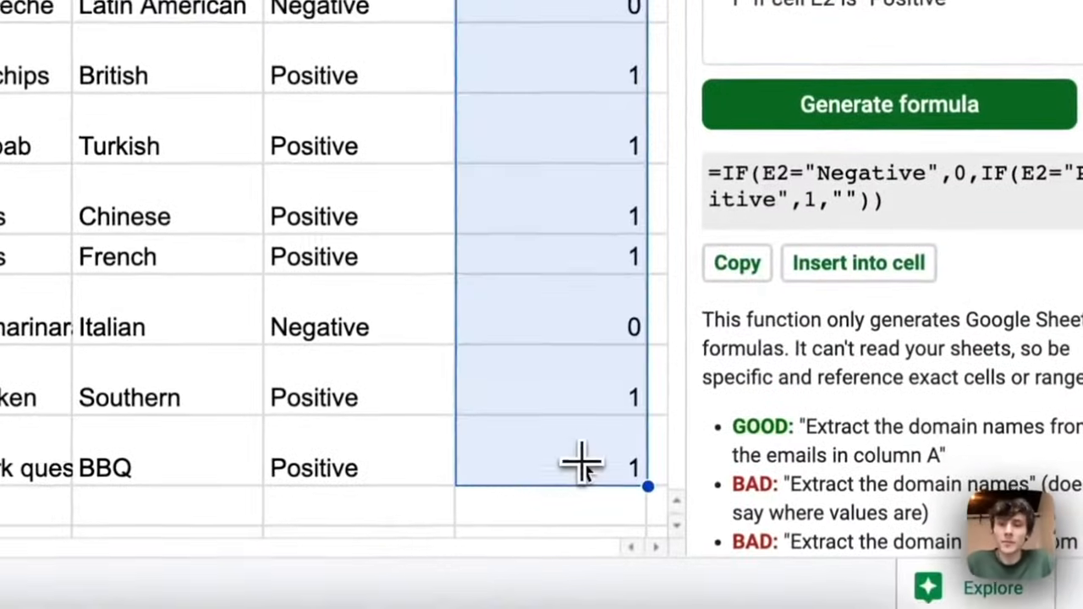